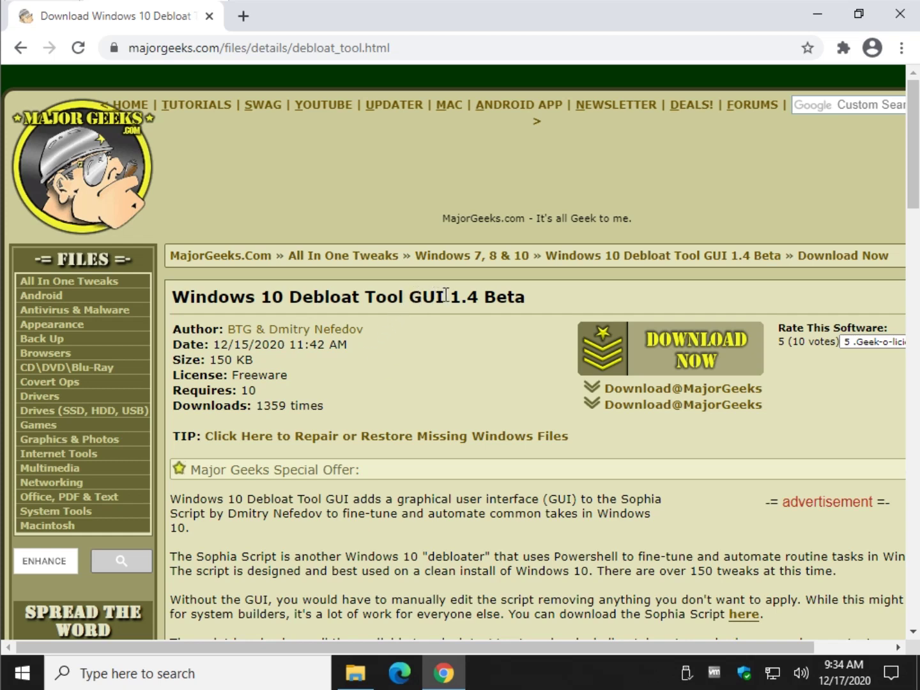
# Look over the MajorGeeks Debloat GUI page and the latest Sophia script GitHub page, then close GitHub
pyautogui.moveTo(444, 296); pyautogui.dragTo(416, 298)
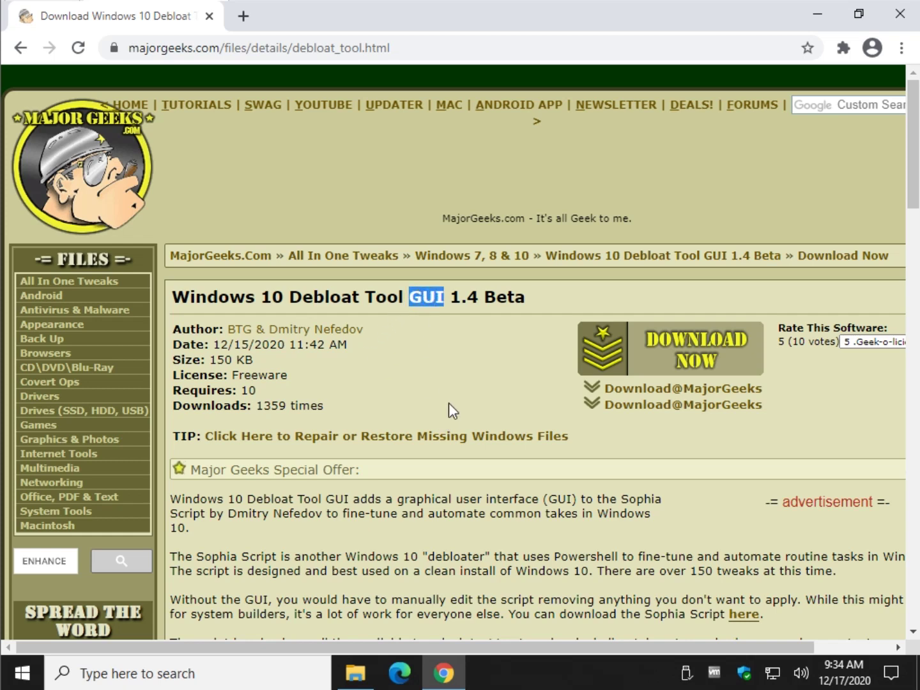
pyautogui.scroll(-5, 383, 415)
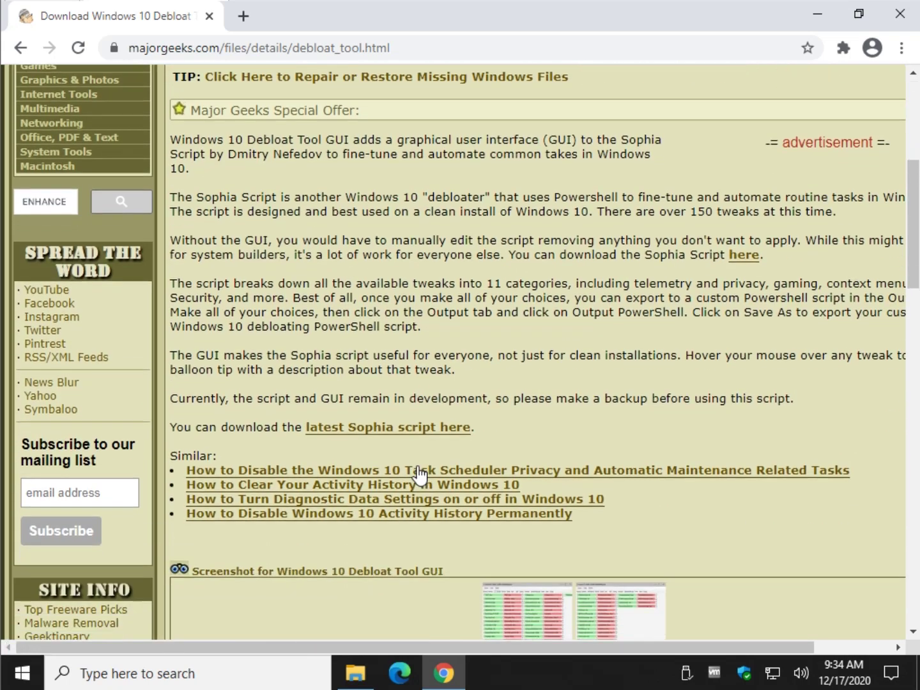
pyautogui.click(412, 433)
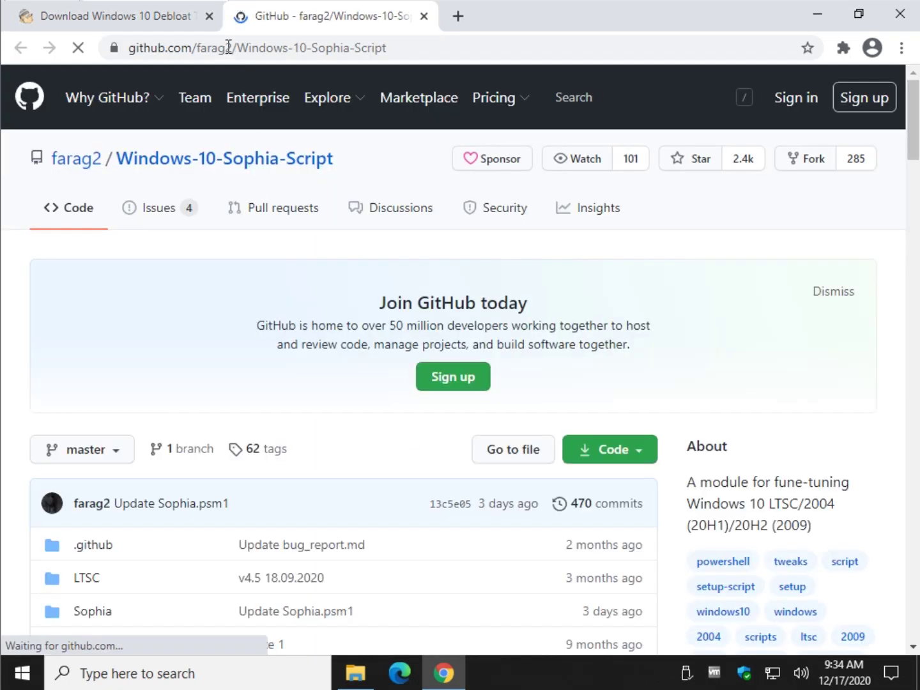
pyautogui.click(165, 20)
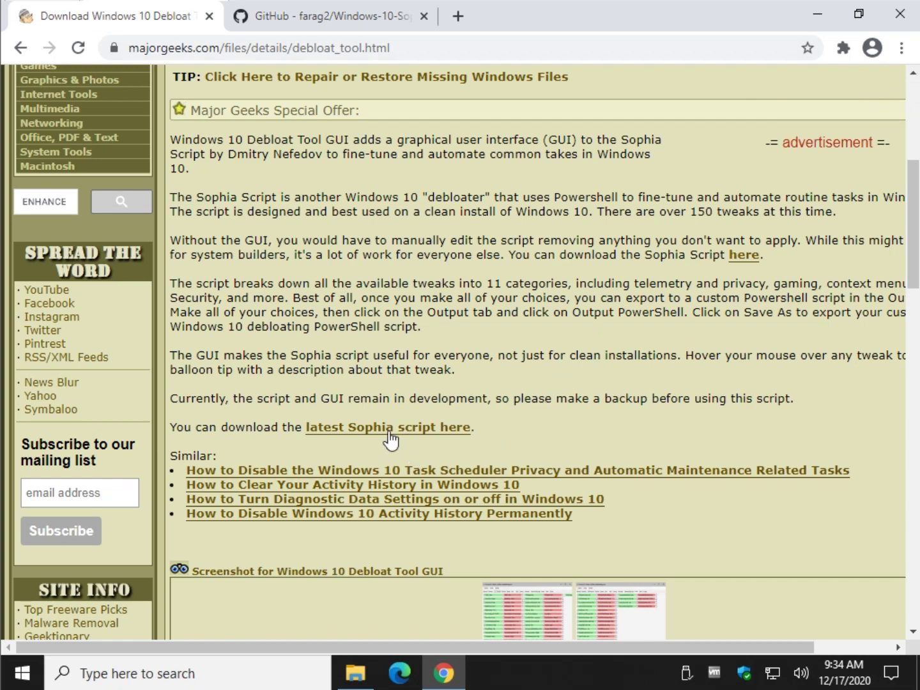
pyautogui.click(324, 16)
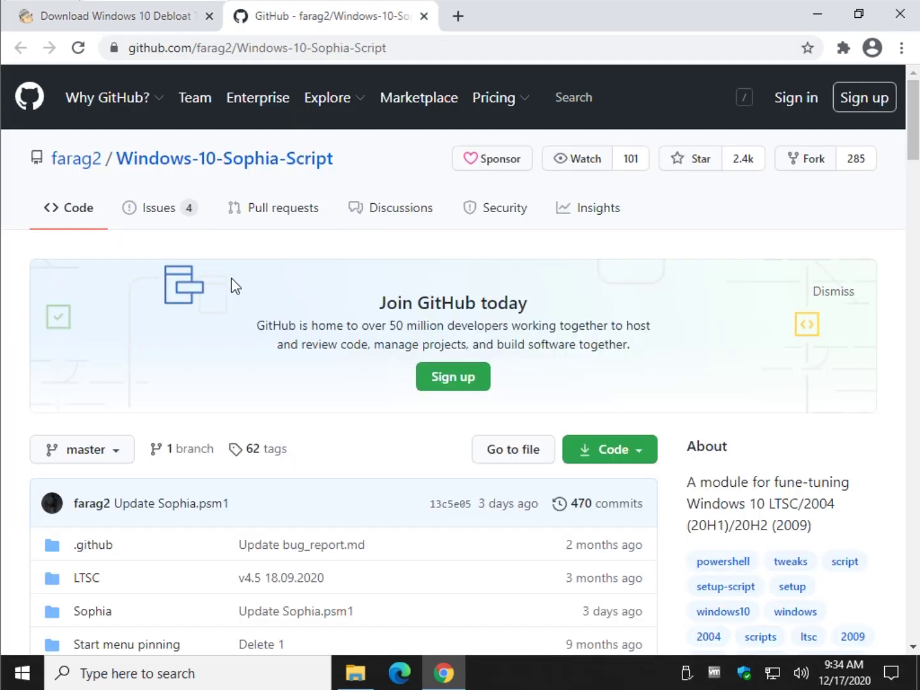
pyautogui.scroll(-4, 230, 284)
pyautogui.scroll(-1, 236, 284)
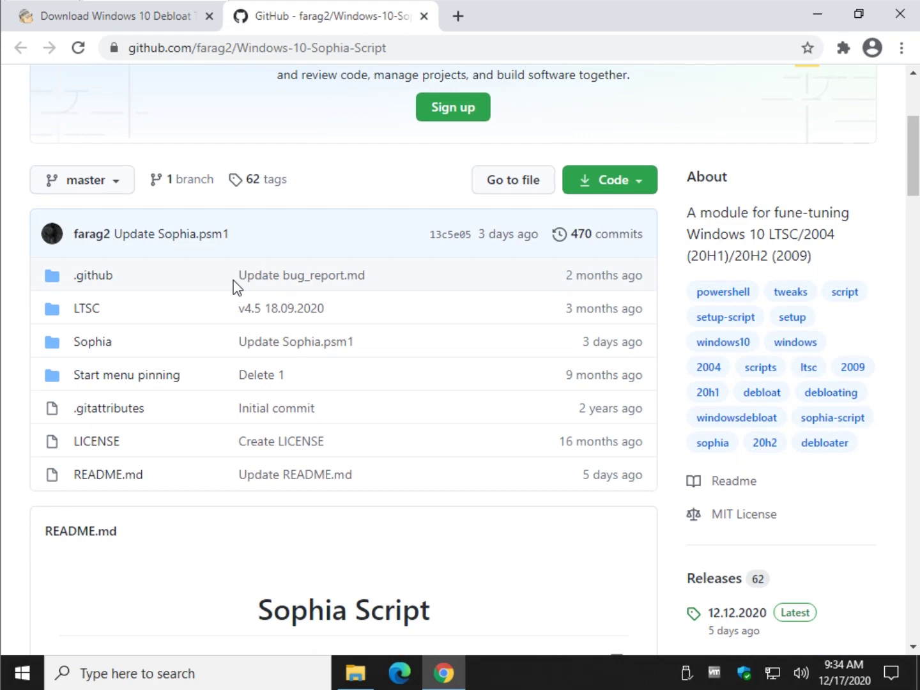
pyautogui.scroll(-2, 233, 285)
pyautogui.scroll(-3, 234, 284)
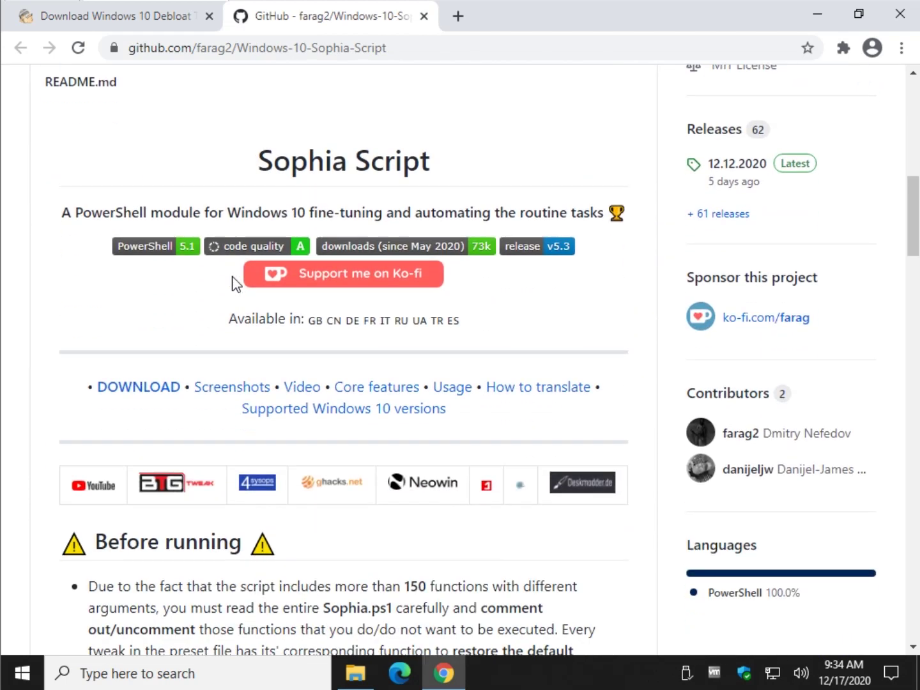
pyautogui.scroll(-2, 232, 284)
pyautogui.scroll(-2, 232, 284)
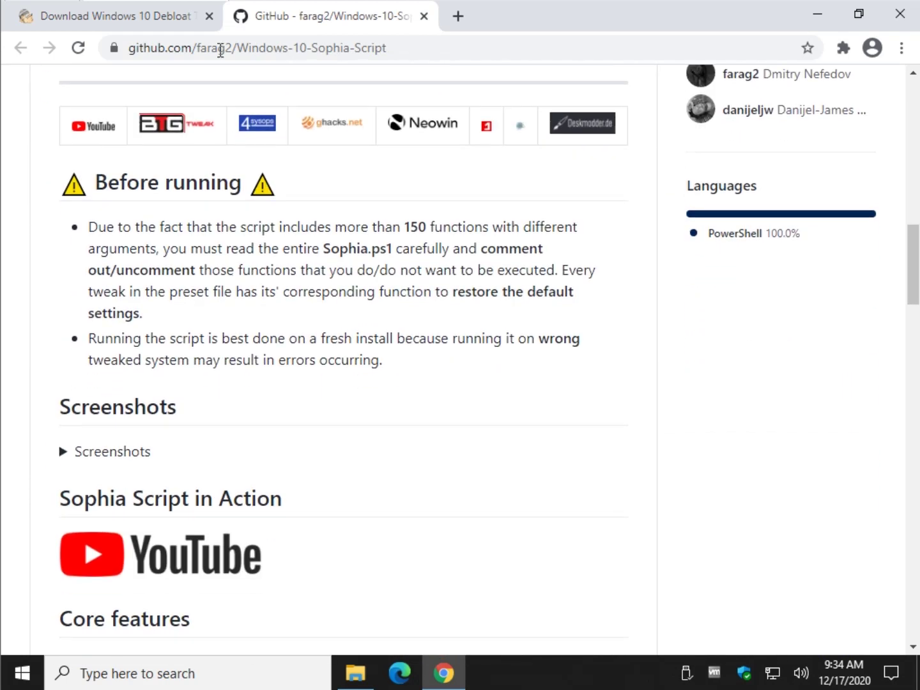
pyautogui.click(424, 17)
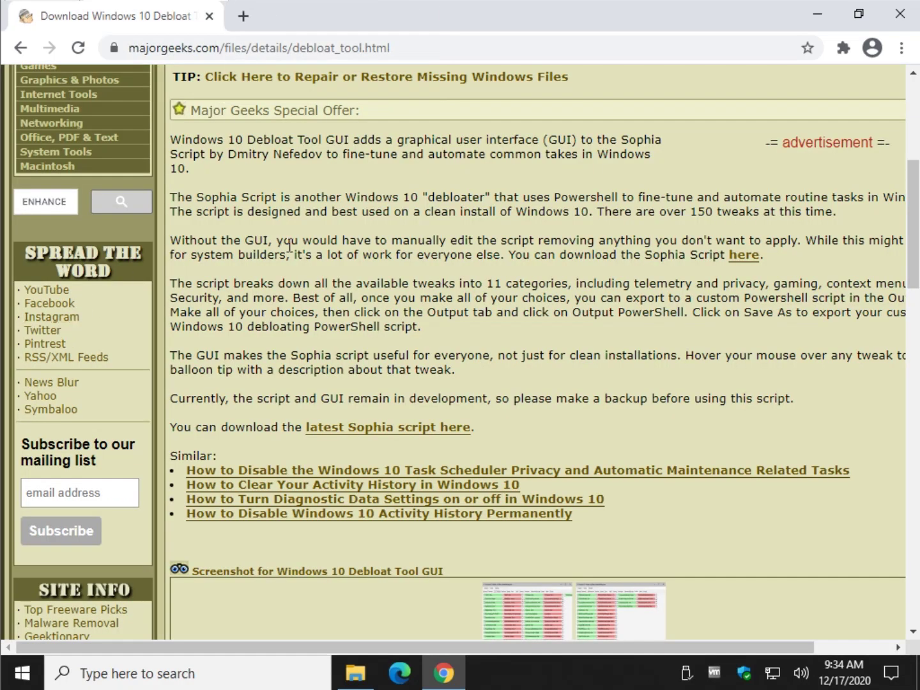
pyautogui.scroll(2, 313, 219)
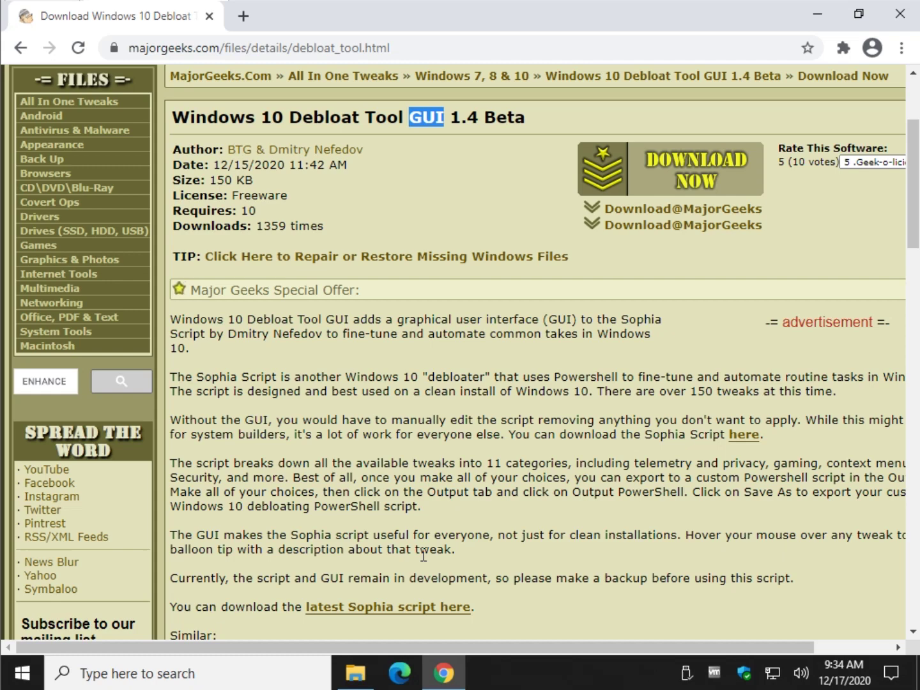
# Extract W10DebloatV14.zip into the Downloads folder
pyautogui.click(355, 672)
pyautogui.doubleClick(420, 277)
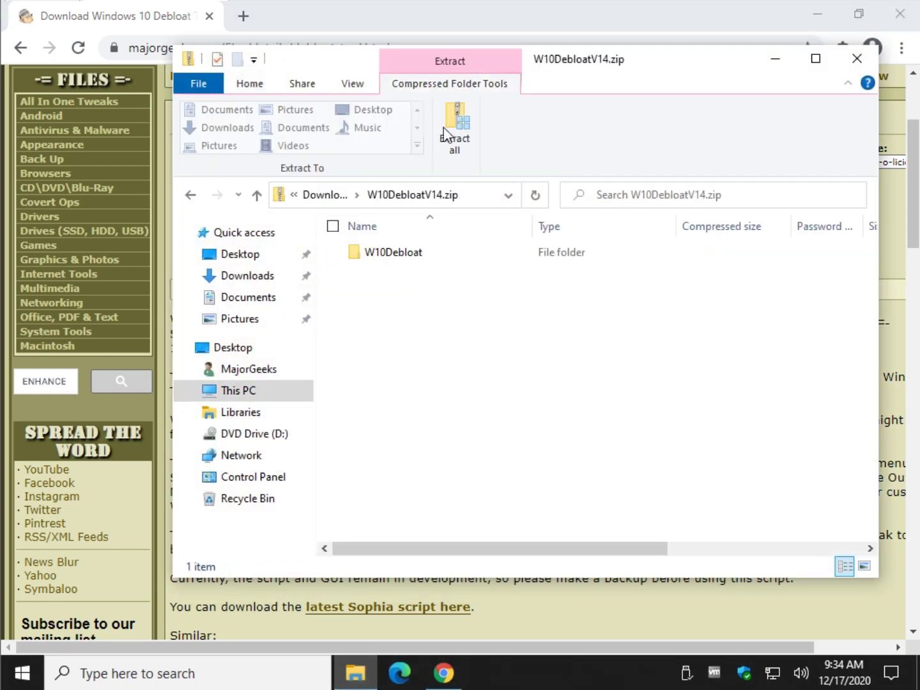
pyautogui.click(450, 138)
pyautogui.click(620, 508)
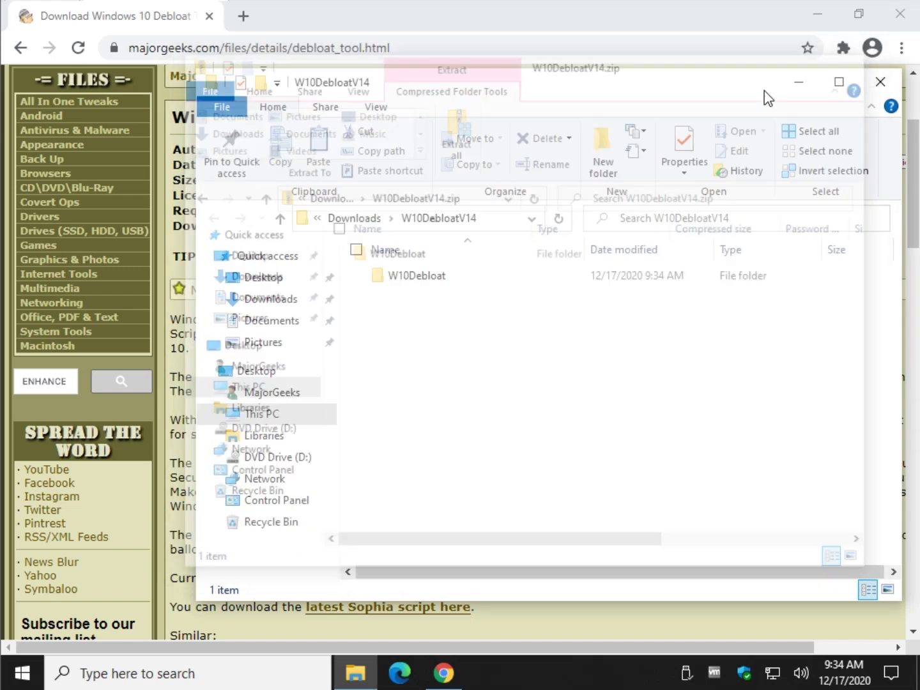
# Open the extracted W10Debloat folder and launch Windows10Debloat.exe
pyautogui.doubleClick(391, 272)
pyautogui.moveTo(492, 84); pyautogui.dragTo(452, 35)
pyautogui.scroll(-1, 358, 504)
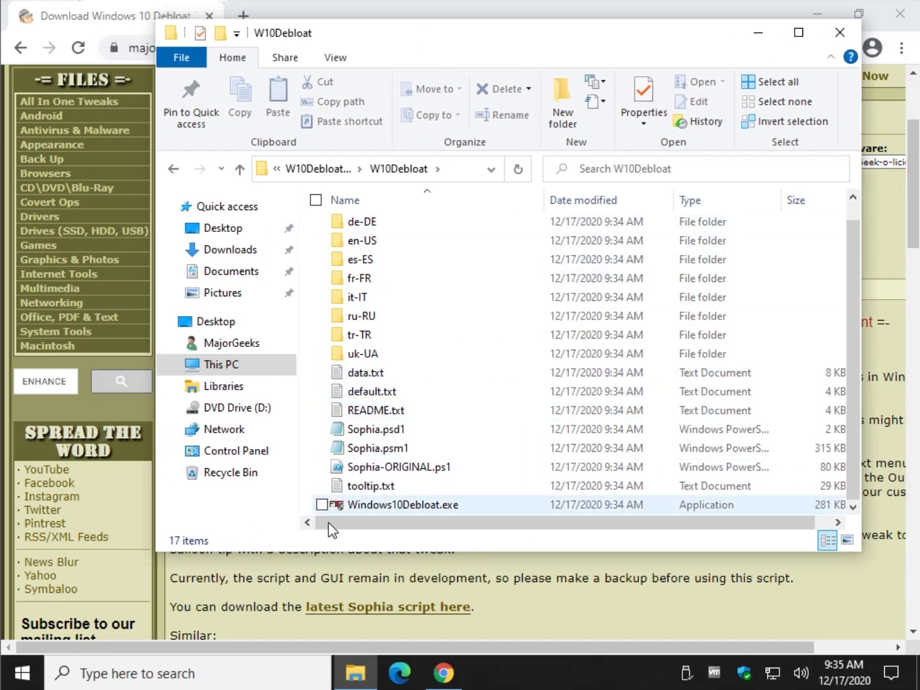
pyautogui.doubleClick(446, 506)
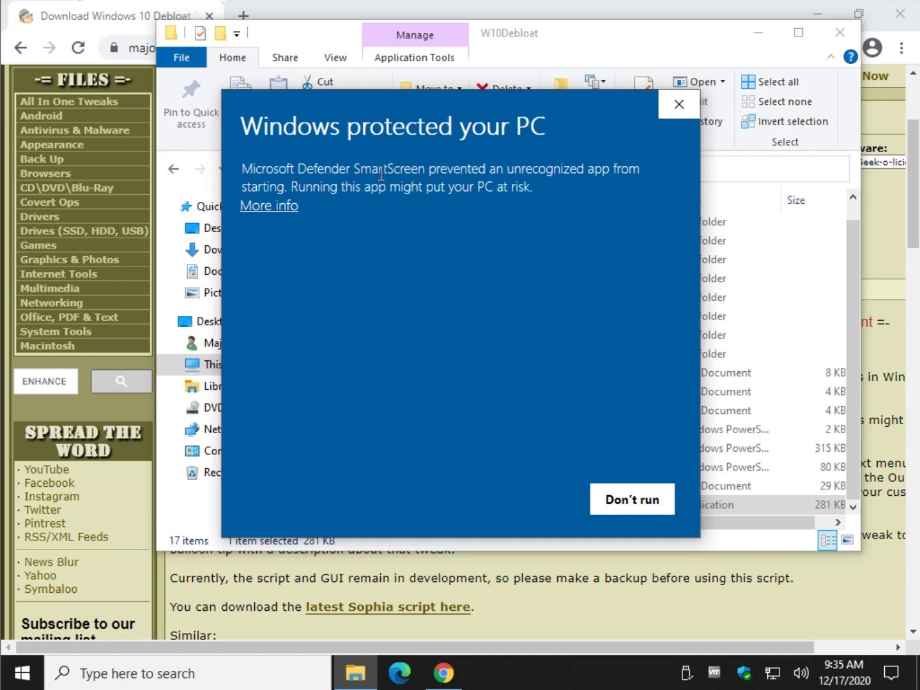
# Highlight the SmartScreen warning text about the unrecognized app
pyautogui.moveTo(433, 172); pyautogui.dragTo(433, 179)
pyautogui.click(433, 179)
pyautogui.moveTo(509, 169); pyautogui.dragTo(603, 170)
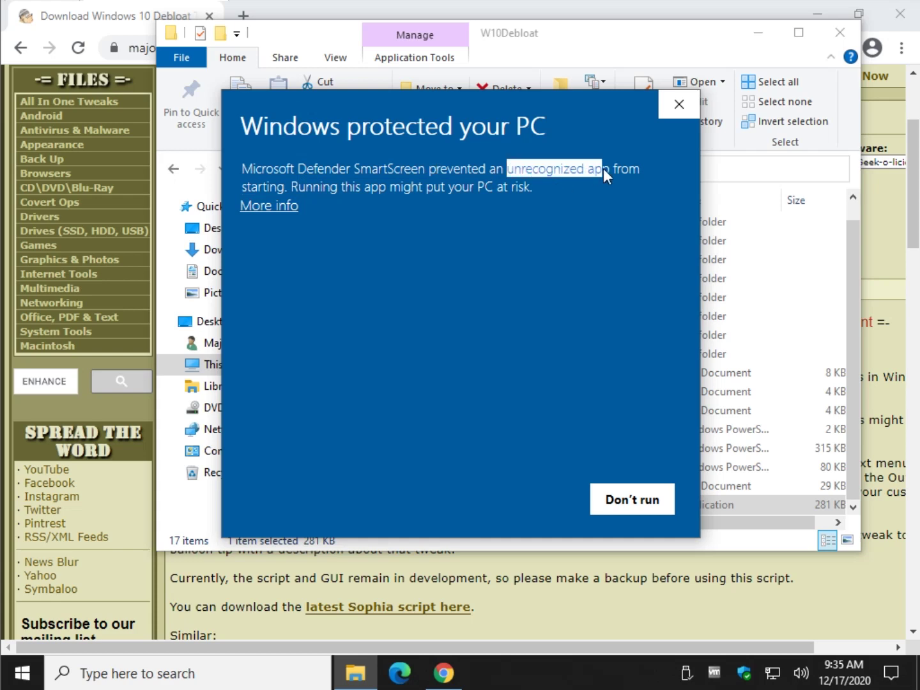
pyautogui.click(594, 176)
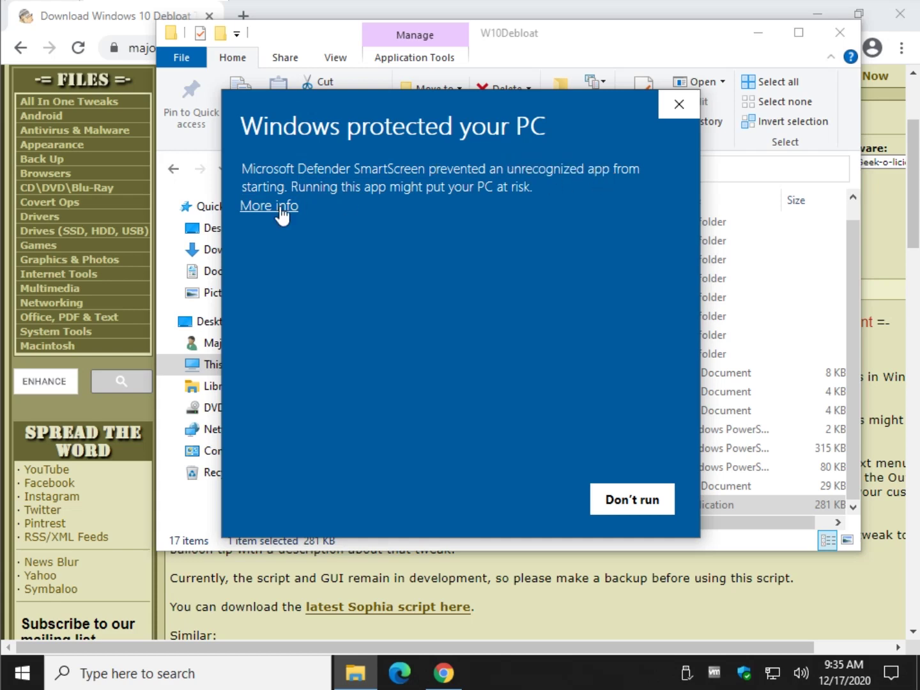
# Choose Run anyway under More info and accept the User Account Control prompt
pyautogui.click(281, 208)
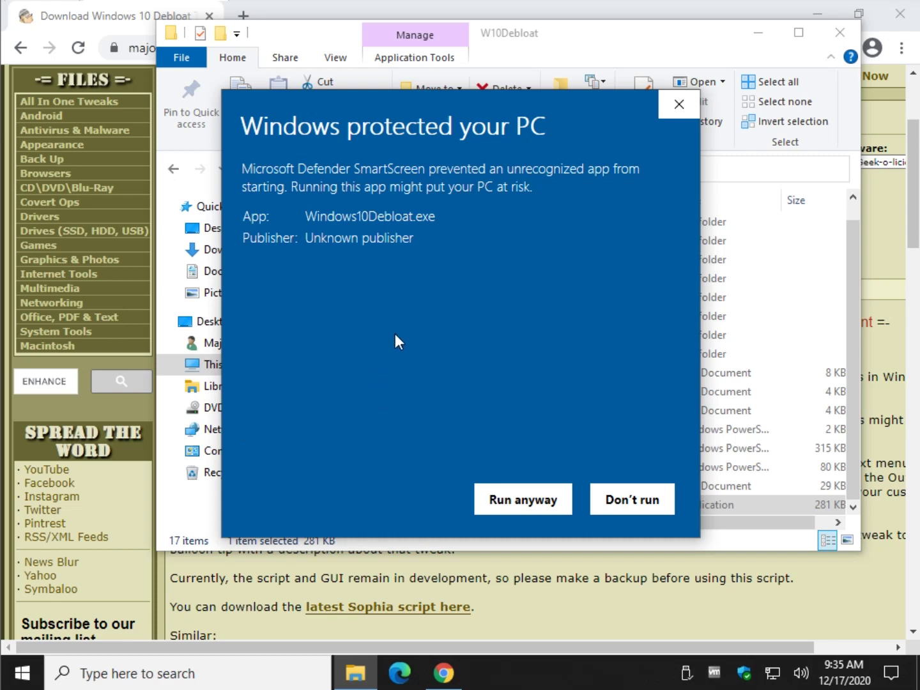
pyautogui.click(523, 500)
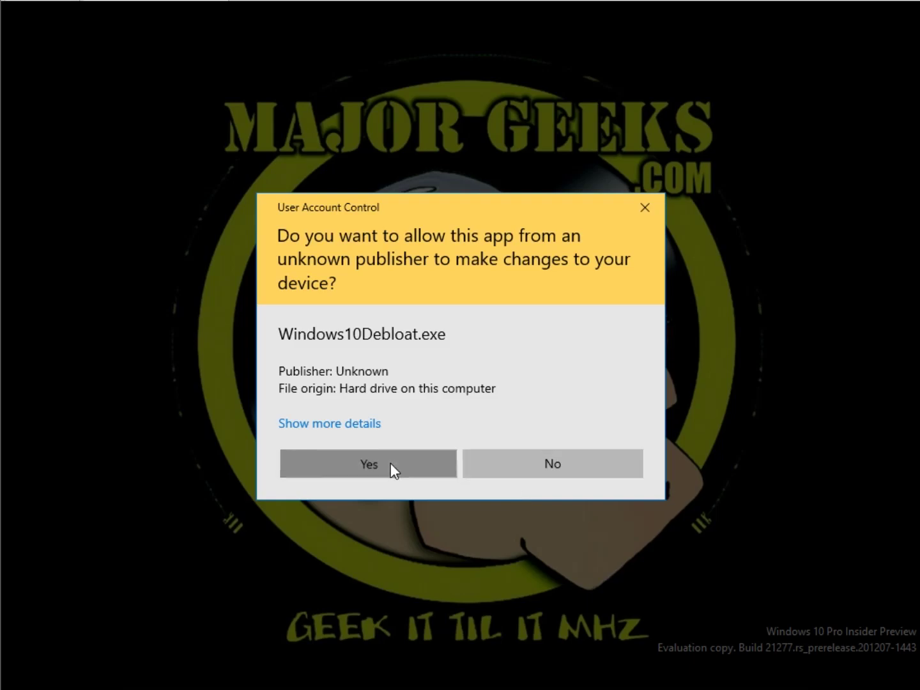
pyautogui.click(390, 467)
# Hide File Explorer, visit the Windows 7, 8 & 10 category and back, then return to the Debloat tool
pyautogui.click(750, 32)
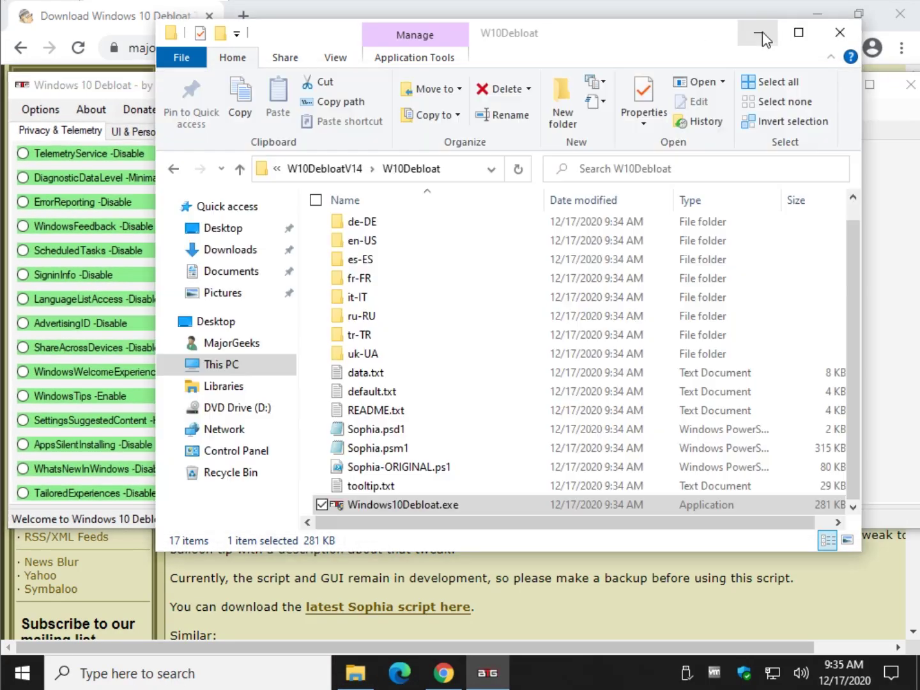
pyautogui.click(758, 33)
pyautogui.click(442, 230)
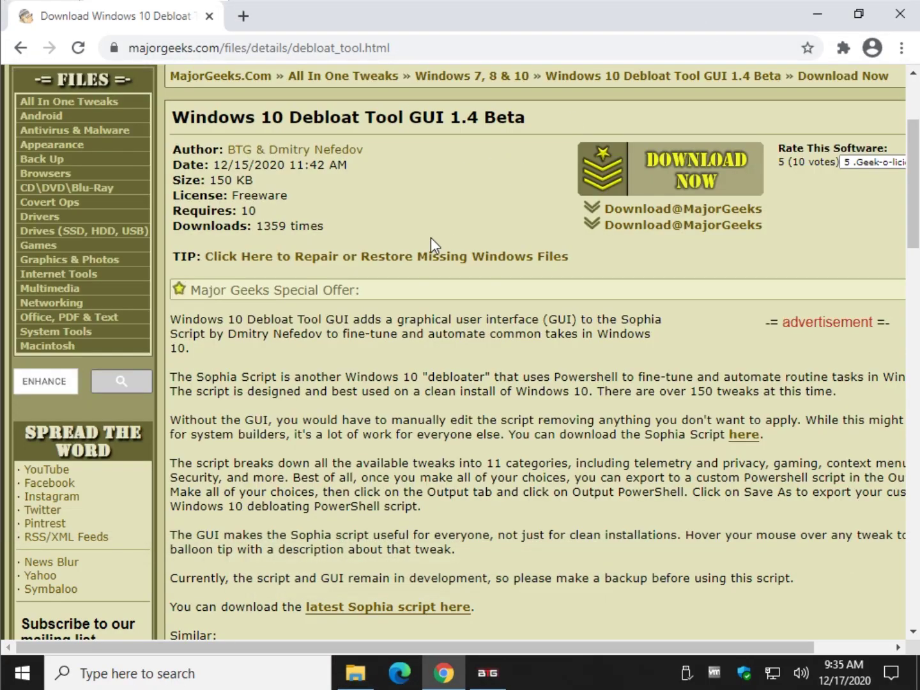
pyautogui.scroll(2, 409, 243)
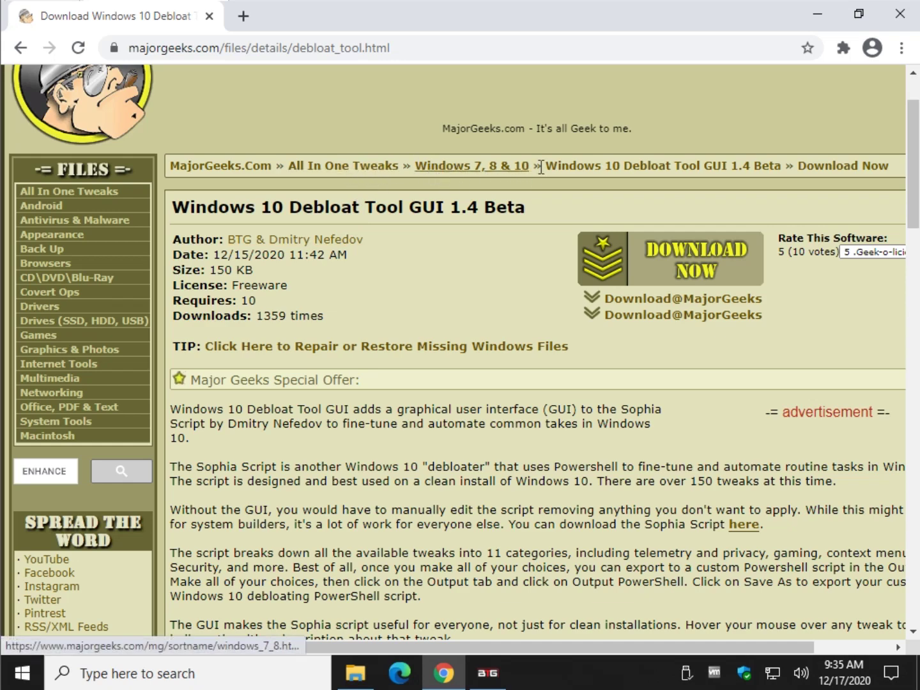
pyautogui.click(499, 168)
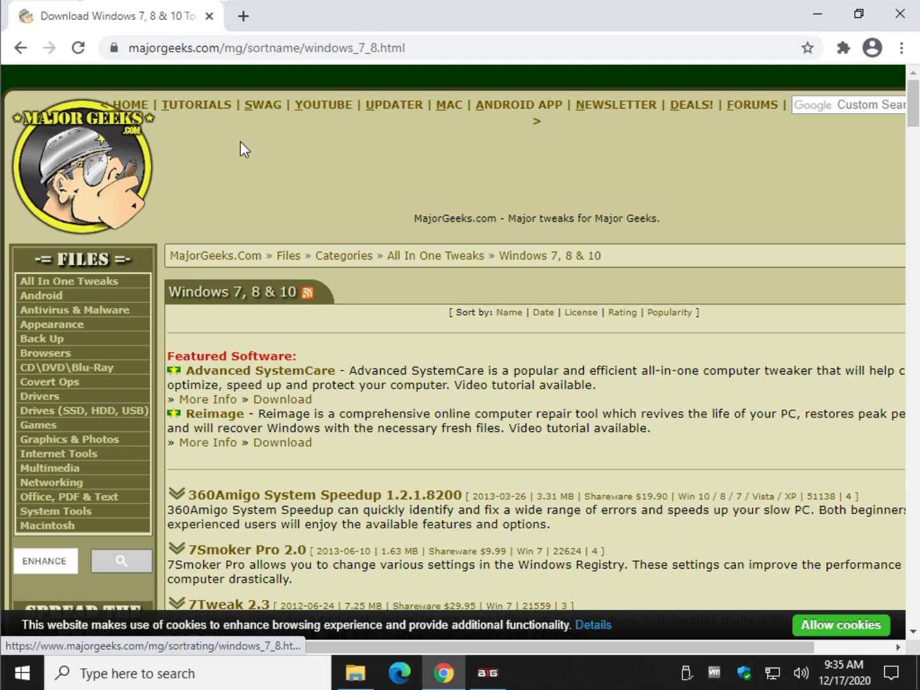
pyautogui.click(21, 48)
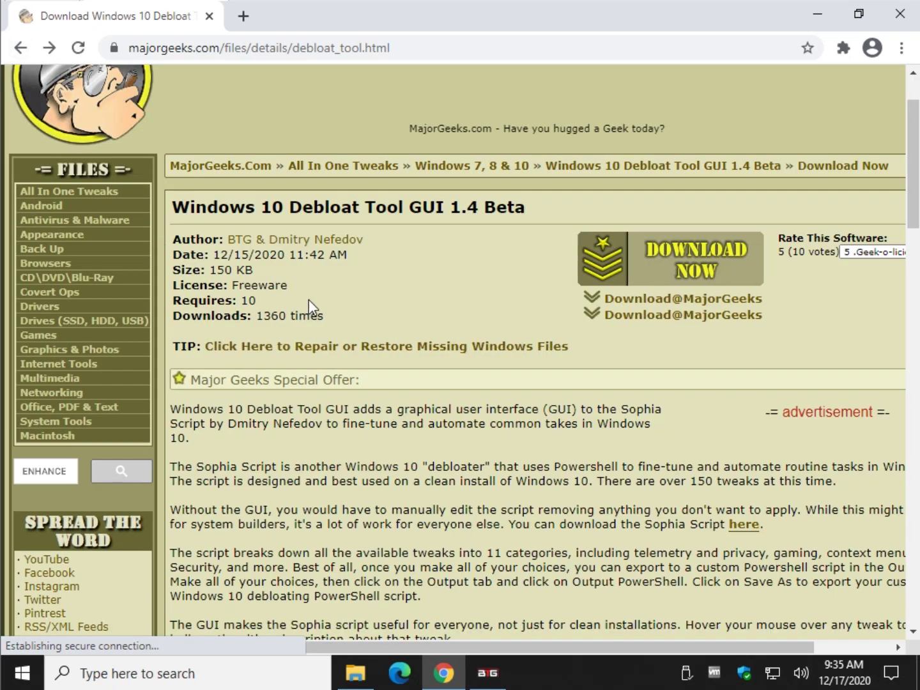
pyautogui.scroll(-1, 313, 262)
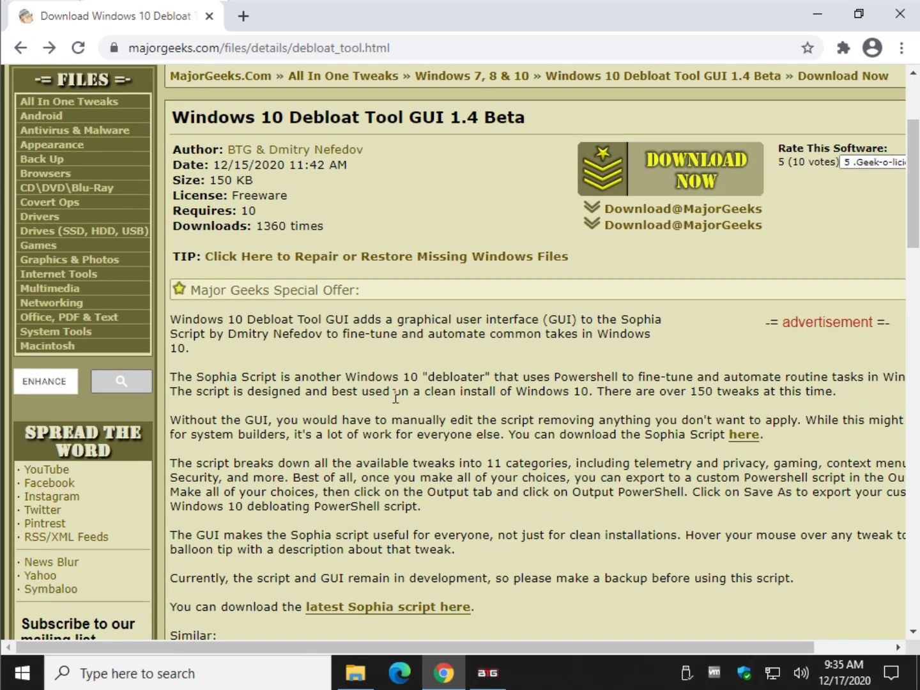
pyautogui.click(488, 673)
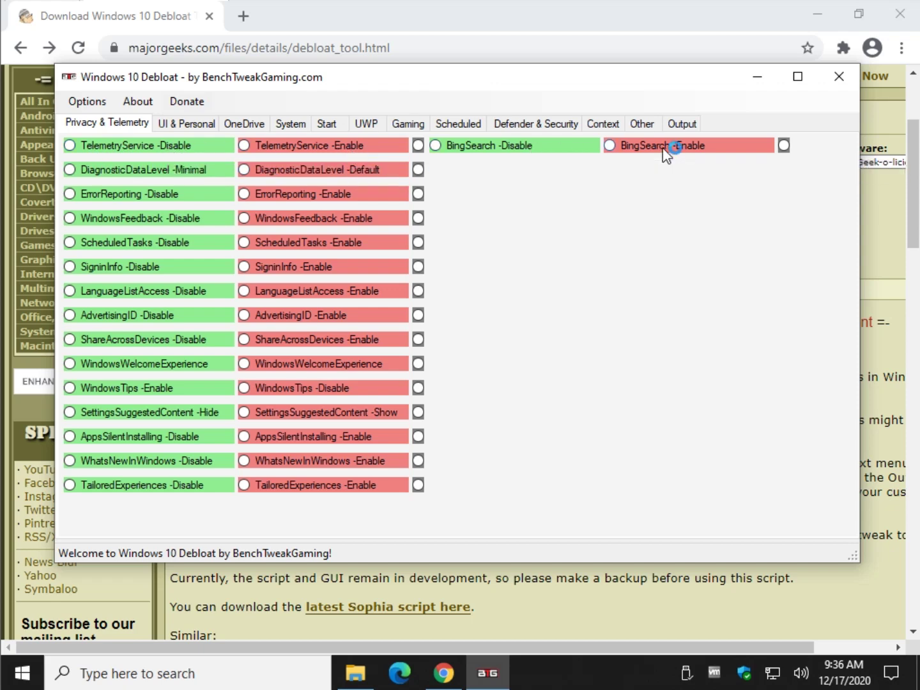
# Choose the 3DObjects -Hide tweak on the UI & Personal tab
pyautogui.click(188, 125)
pyautogui.click(114, 123)
pyautogui.click(187, 122)
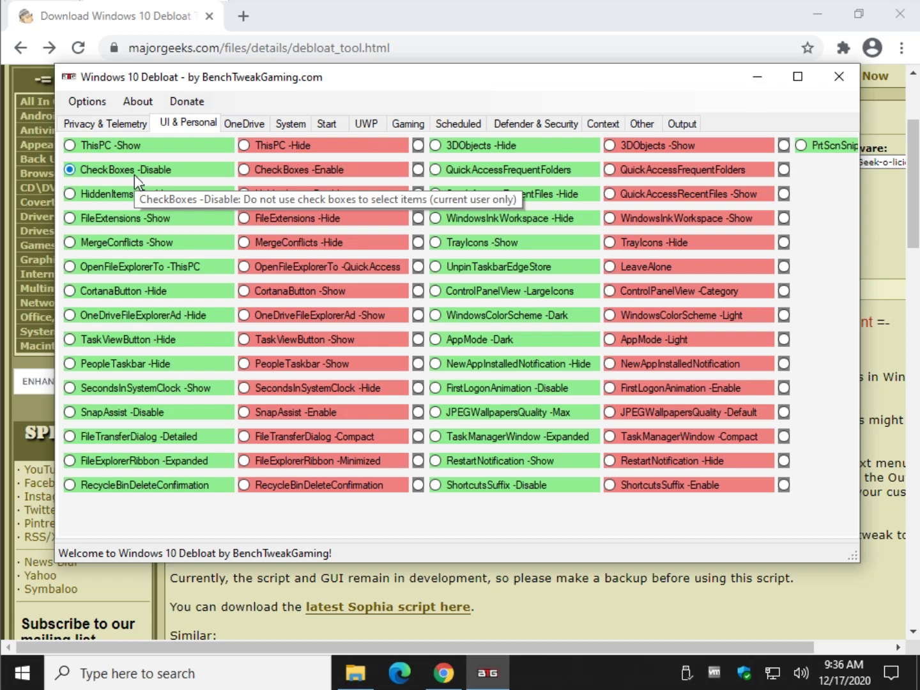
pyautogui.click(484, 144)
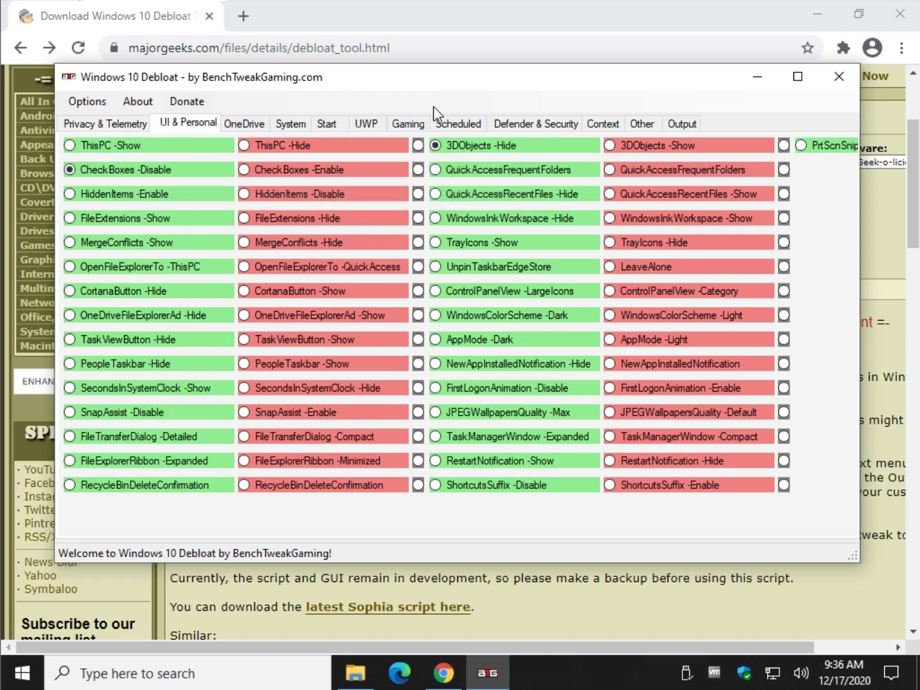
# Choose XboxGameBar -Disable and XboxGameTips -Disable on the Gaming tab
pyautogui.click(406, 125)
pyautogui.click(69, 147)
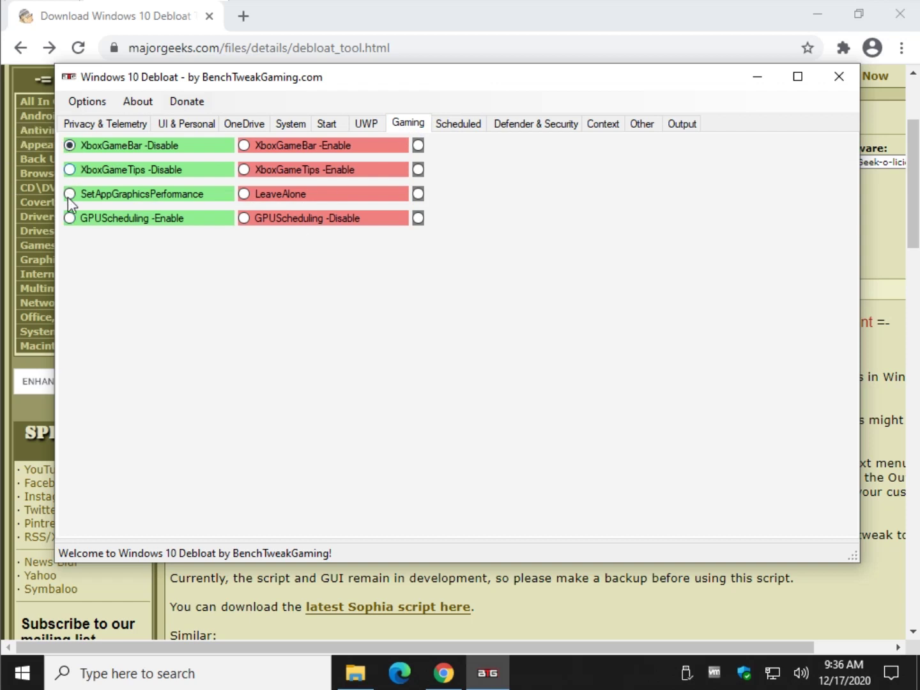
pyautogui.click(70, 170)
# Browse the Scheduled Tasks, Defender & Security, Context Menu and Other tabs, ending on Output
pyautogui.click(458, 126)
pyautogui.click(527, 125)
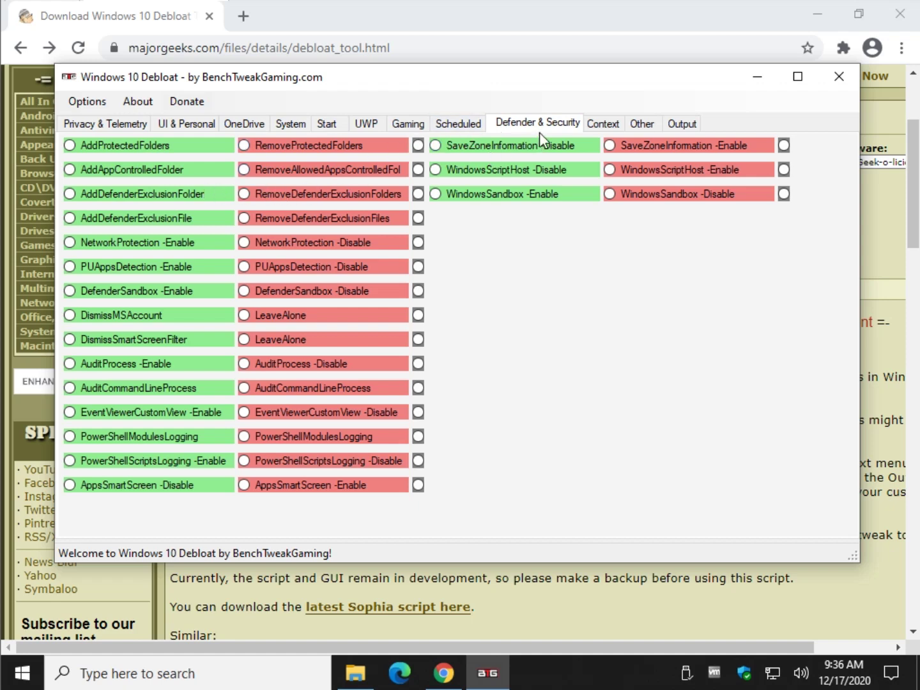
pyautogui.click(607, 125)
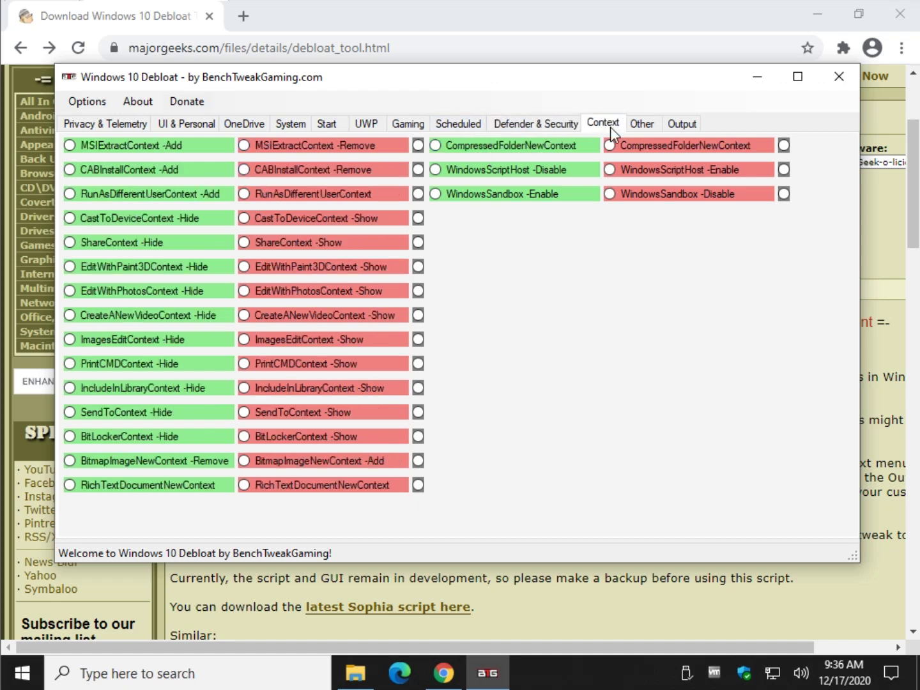
pyautogui.click(642, 123)
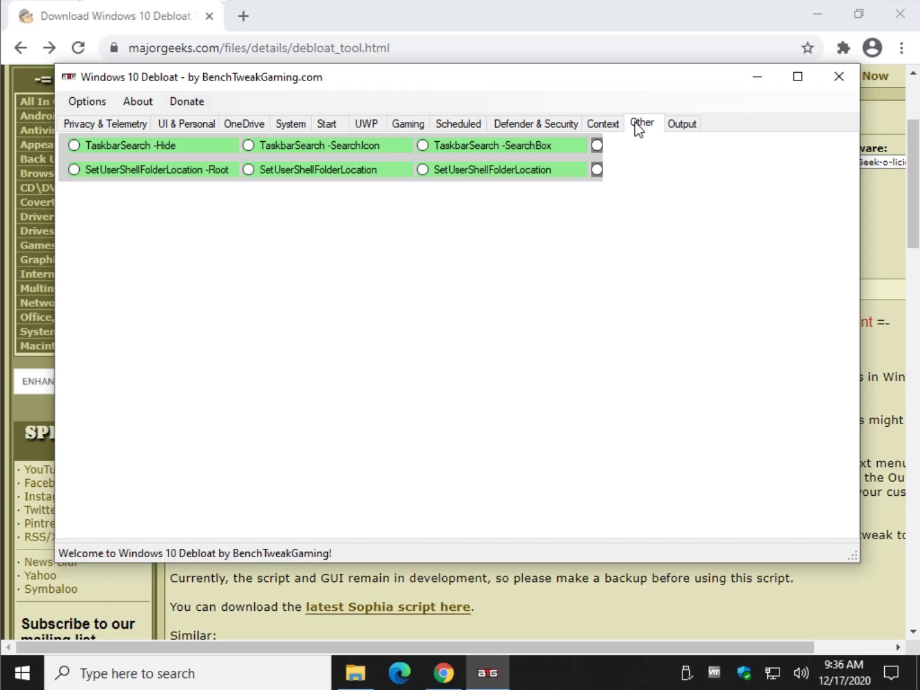
pyautogui.click(684, 125)
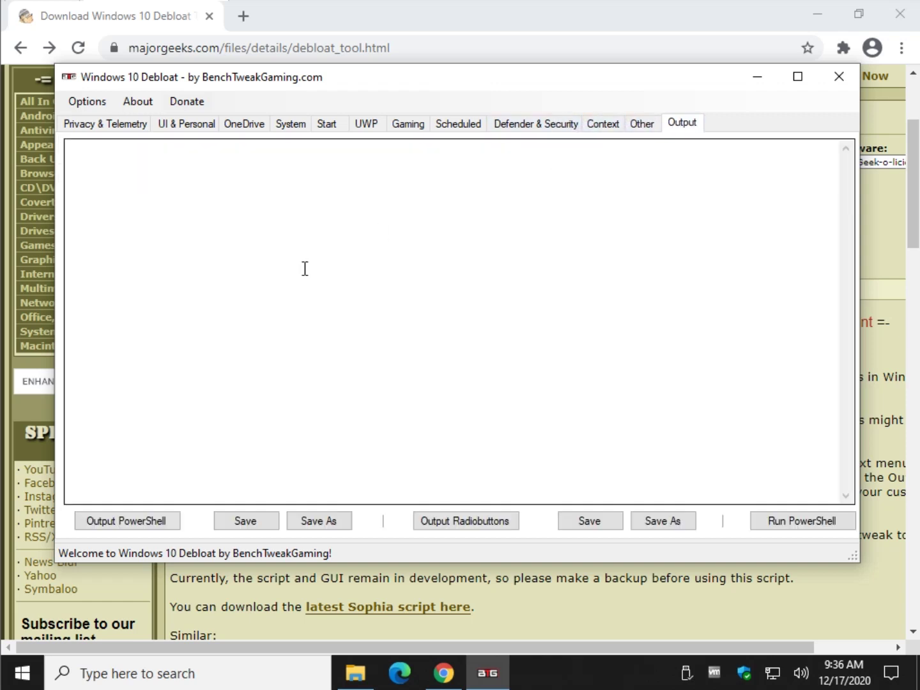
# Generate the PowerShell script for the chosen tweaks and scroll through it
pyautogui.click(112, 525)
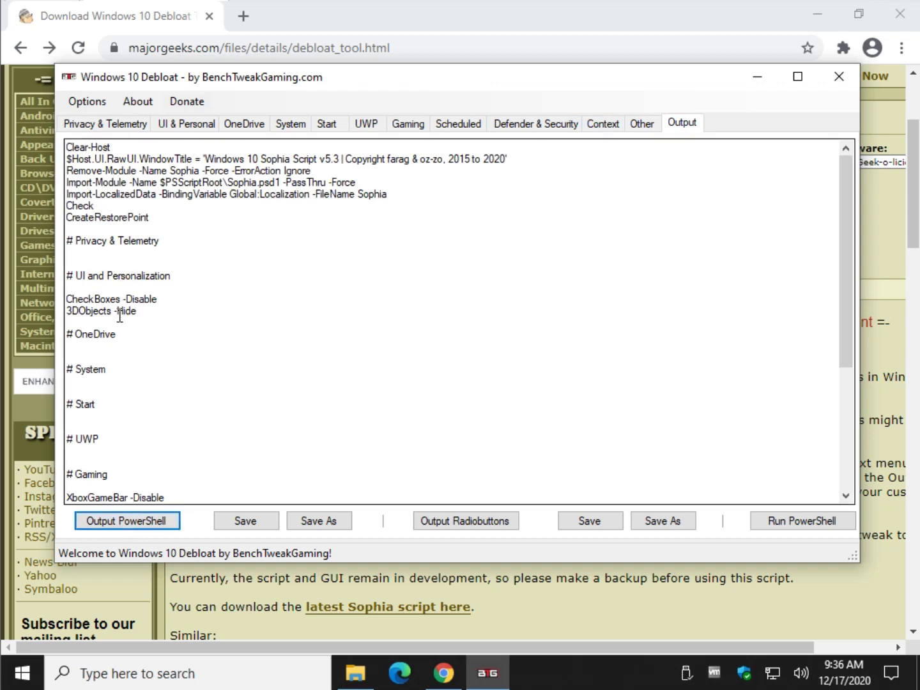
pyautogui.scroll(-1, 152, 315)
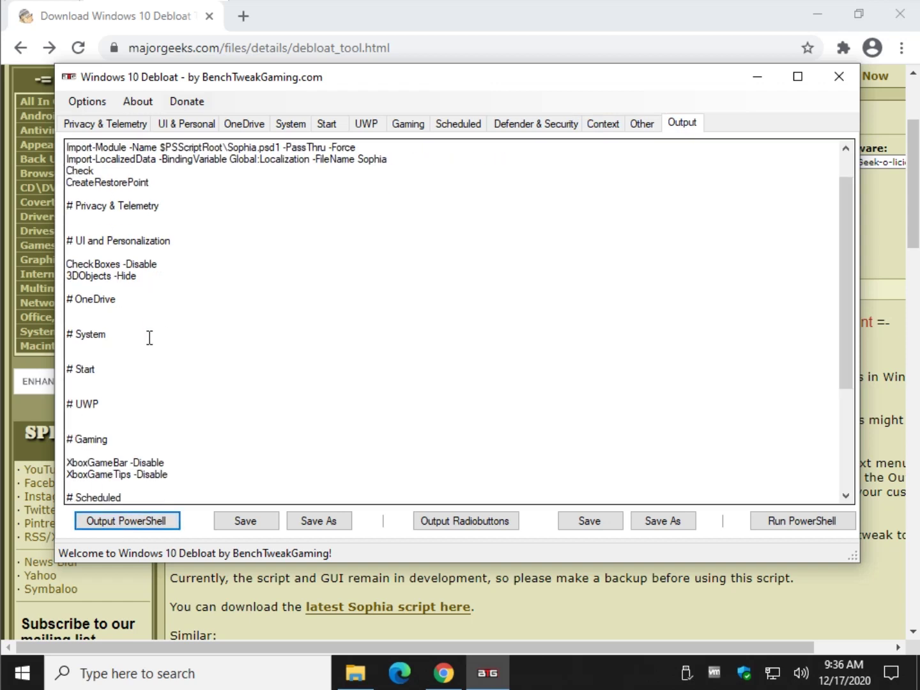
pyautogui.scroll(-1, 150, 336)
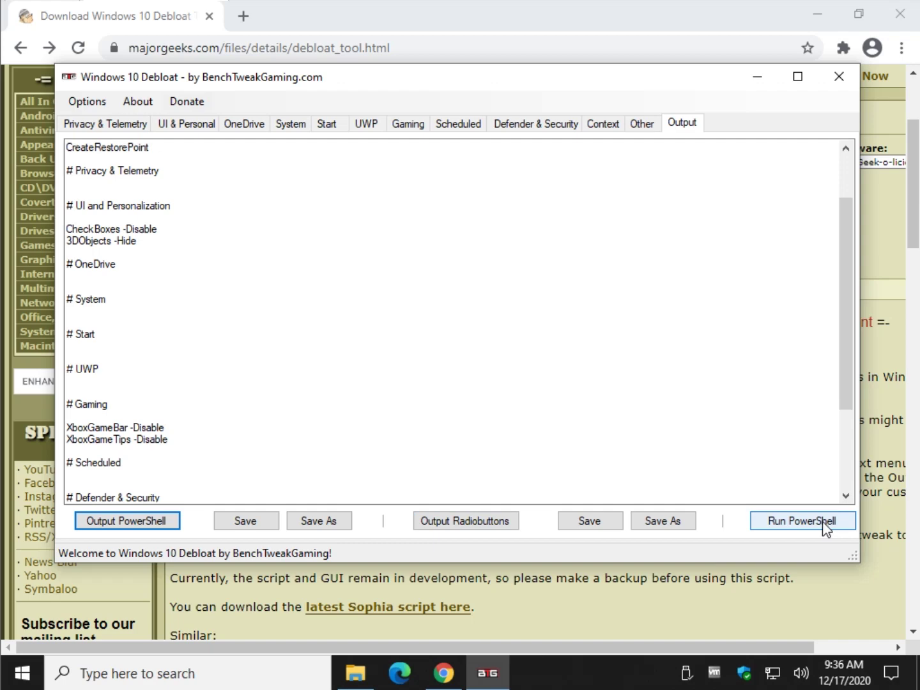
# Save the generated script as test.ps1 in Downloads
pyautogui.click(330, 521)
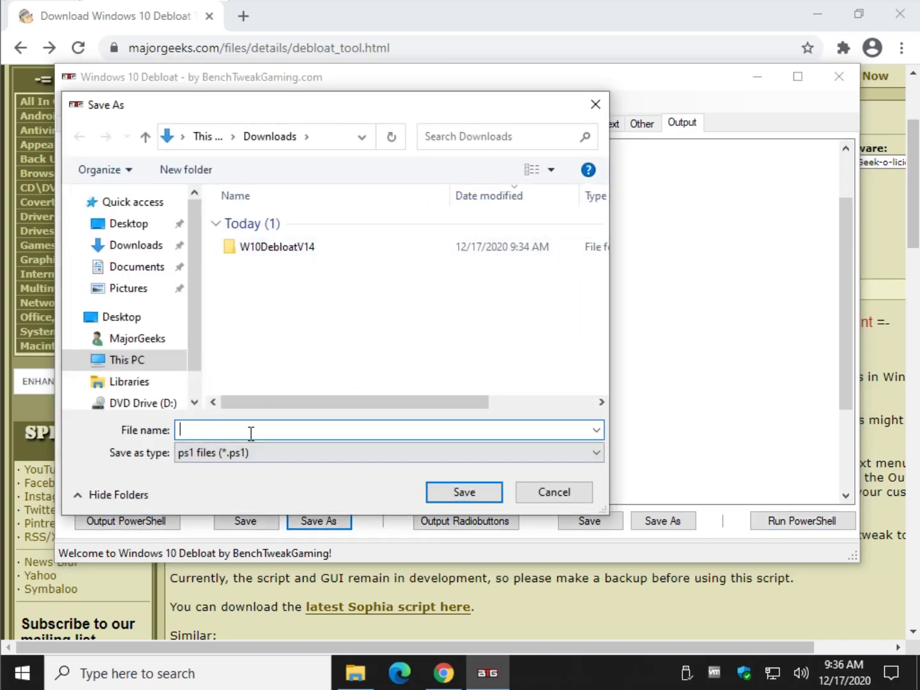
pyautogui.write('test')
pyautogui.click(460, 492)
# Go to Downloads in File Explorer and choose Open with for test.ps1
pyautogui.click(355, 672)
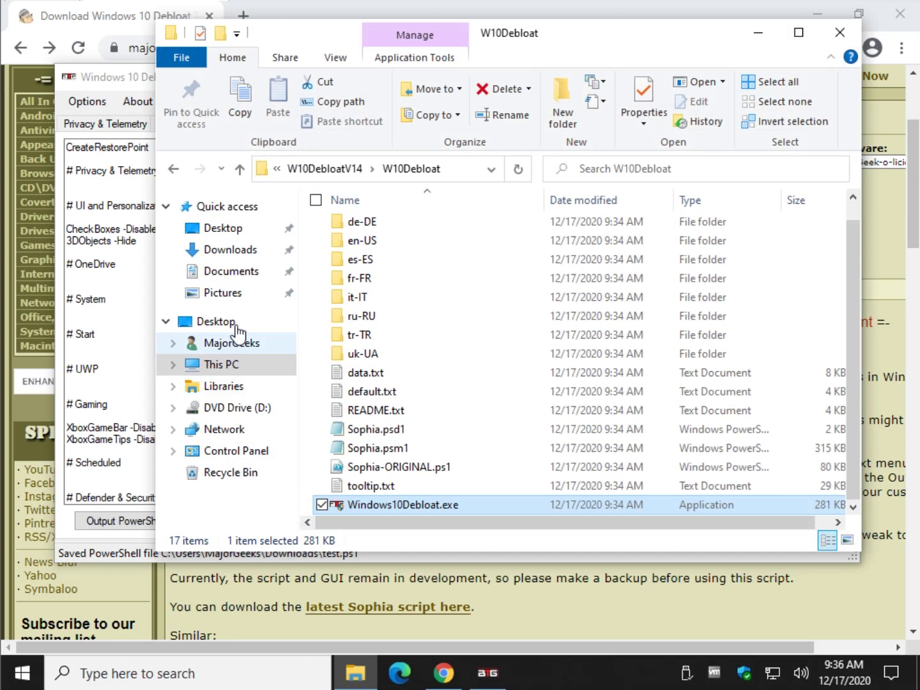
pyautogui.click(248, 256)
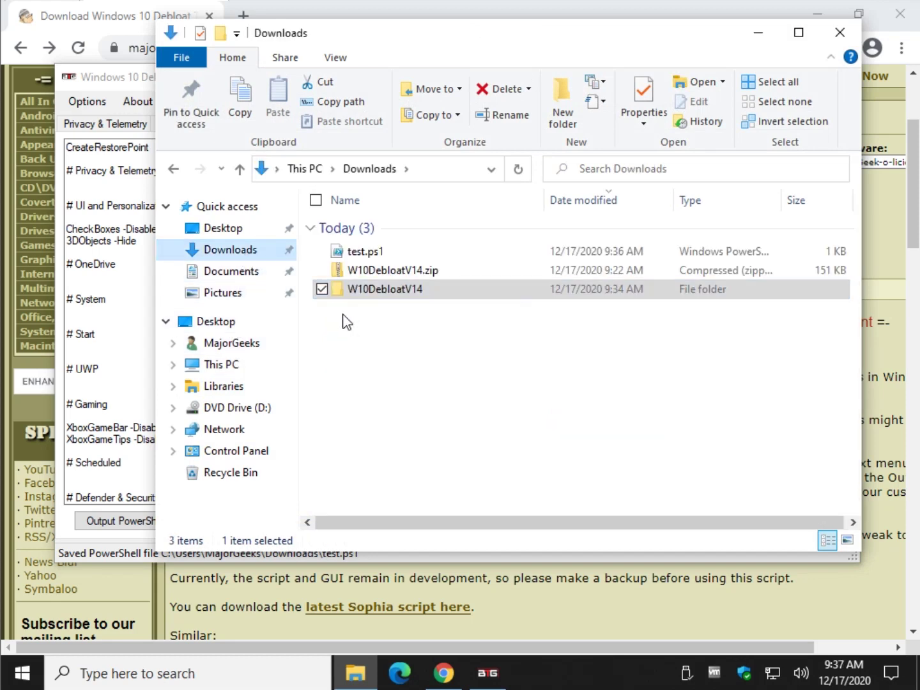
pyautogui.click(374, 252)
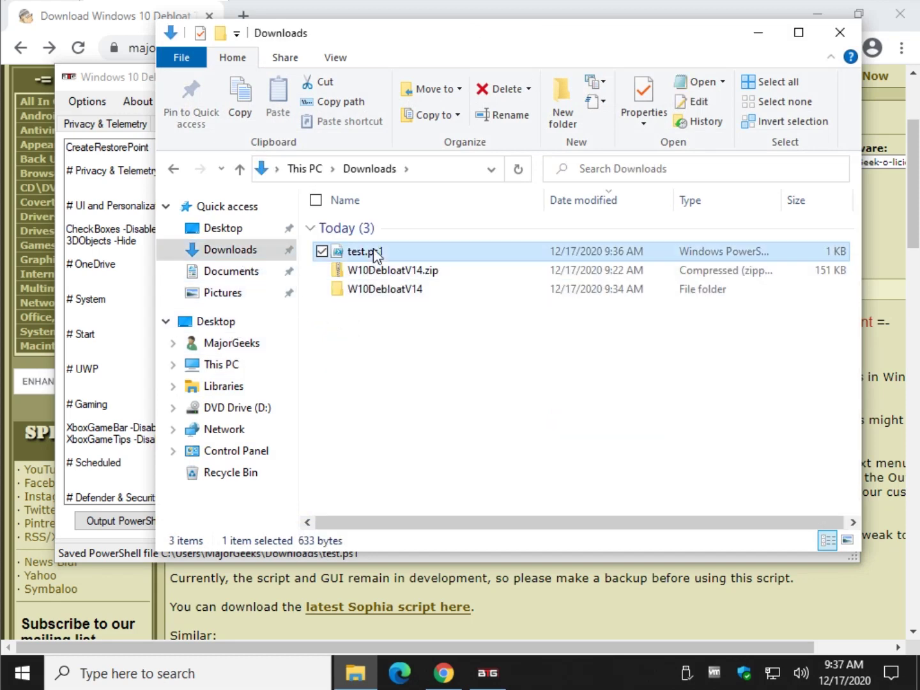
pyautogui.rightClick(375, 254)
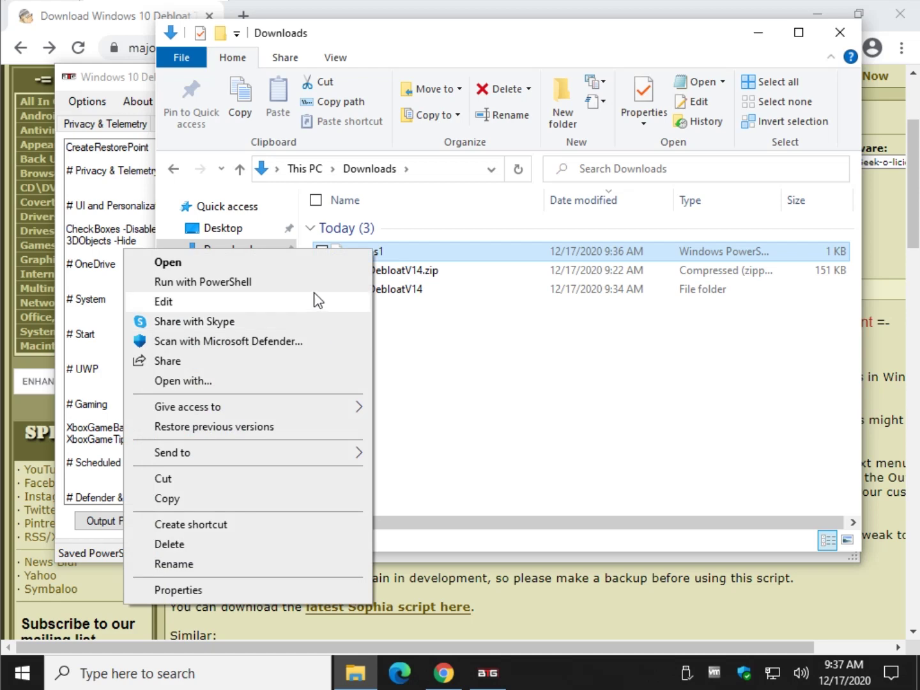
pyautogui.click(281, 380)
# Open test.ps1 in Notepad and read down past the Defender & Security lines
pyautogui.click(492, 498)
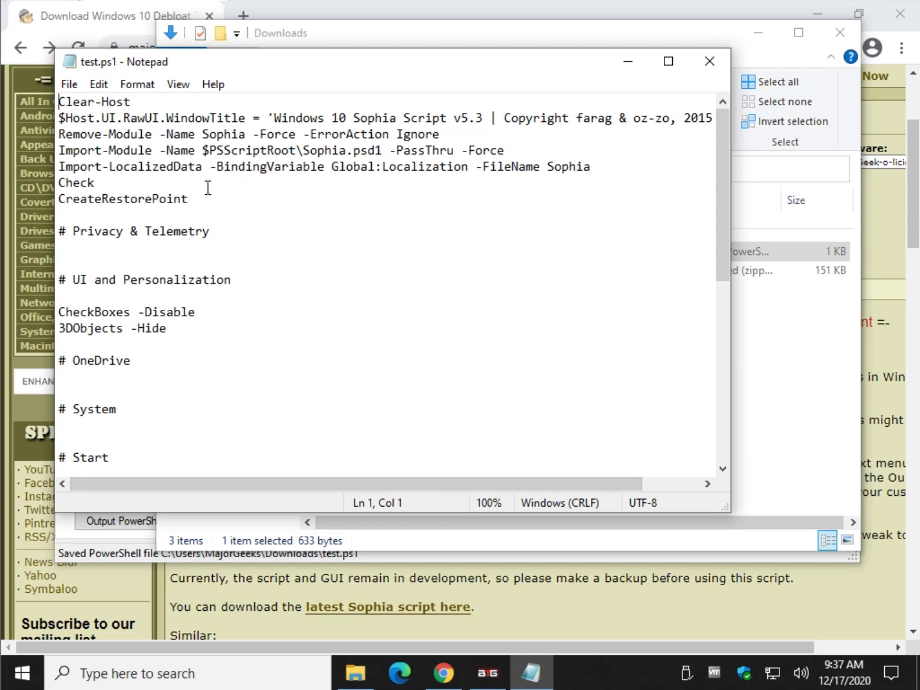
pyautogui.scroll(-1, 202, 223)
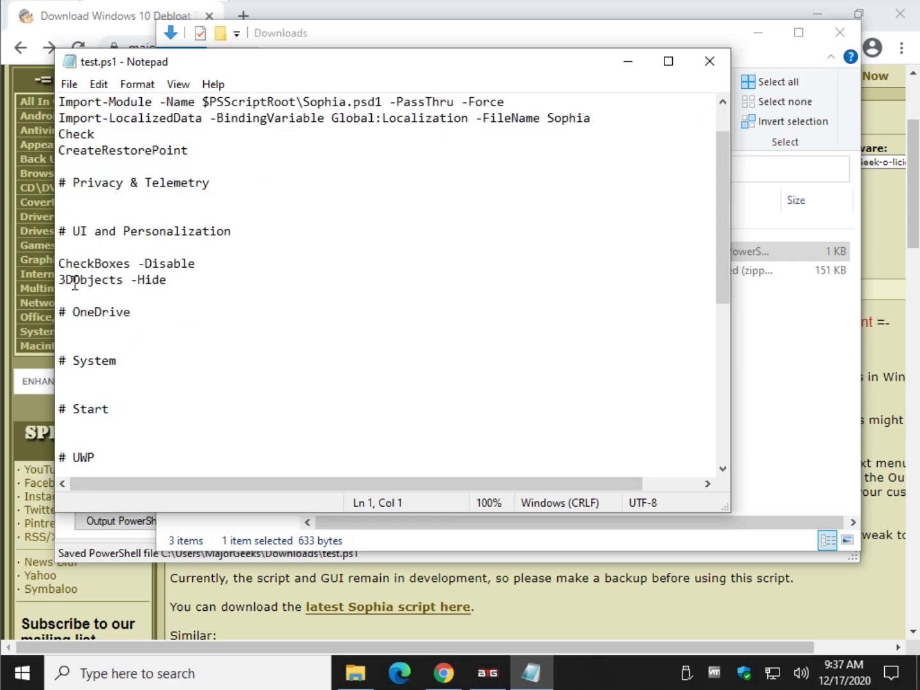
pyautogui.scroll(-4, 75, 285)
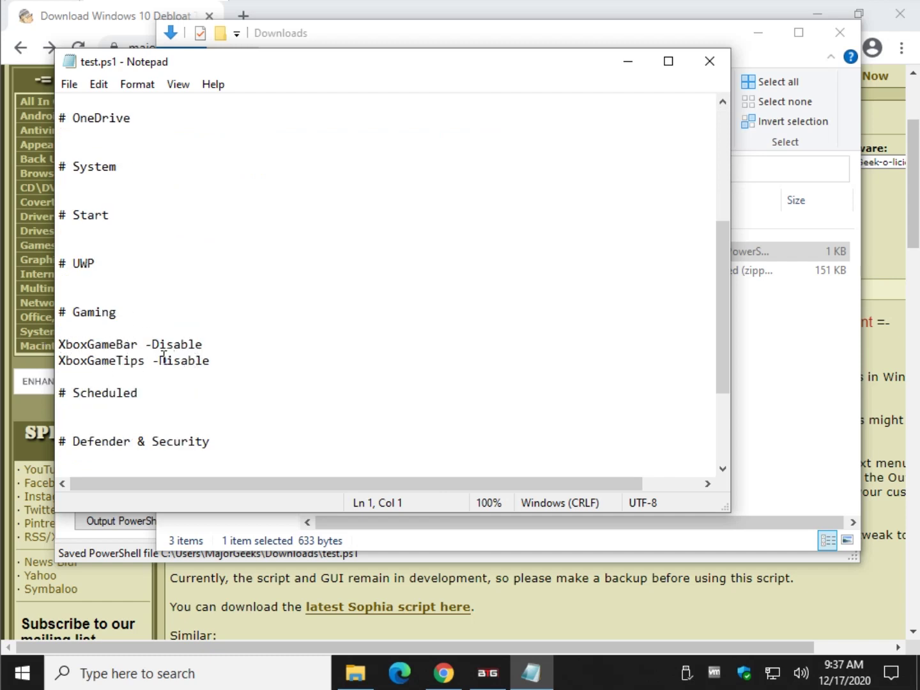
pyautogui.scroll(-3, 480, 277)
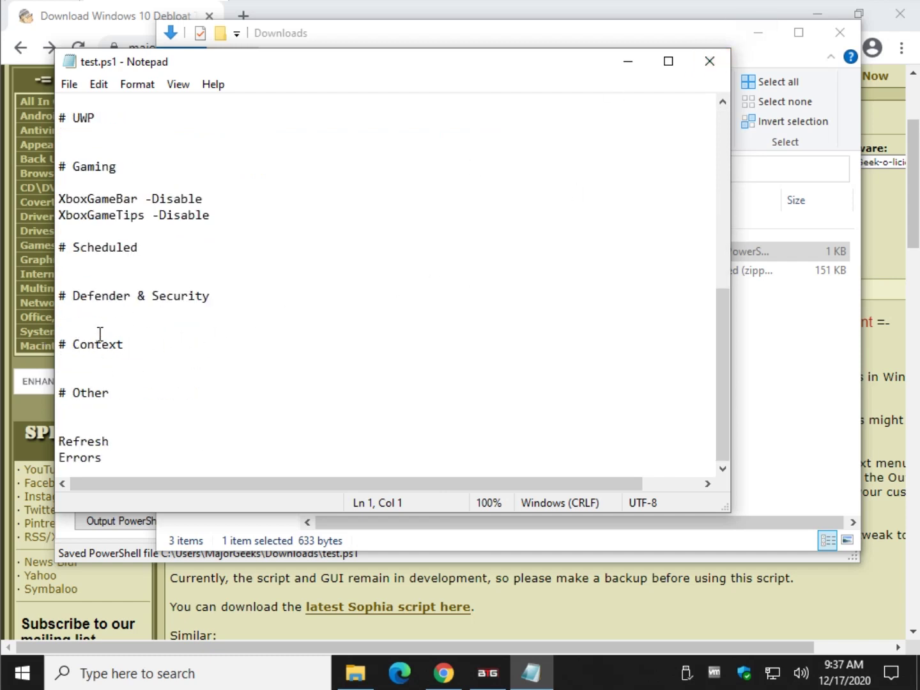
pyautogui.click(112, 316)
pyautogui.press('Down')
# Close Notepad and the Downloads window, then run the generated script with Run PowerShell
pyautogui.click(709, 60)
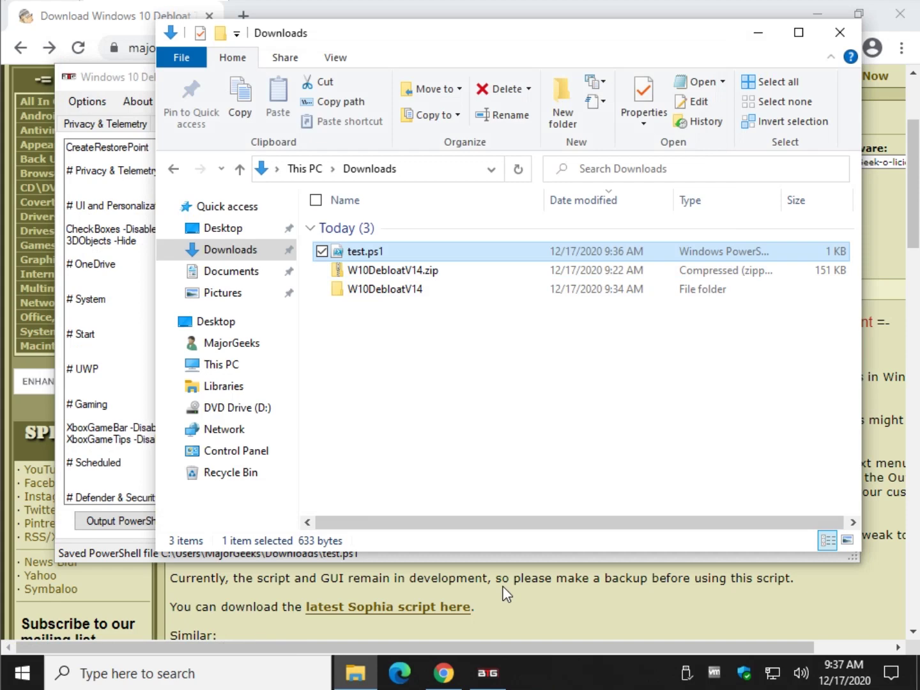
pyautogui.click(837, 32)
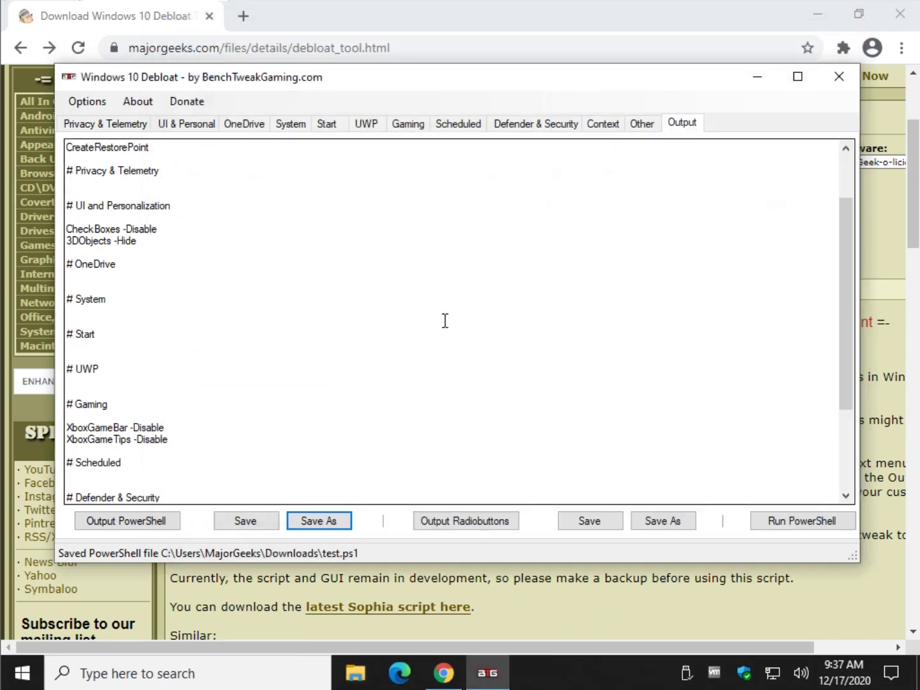
pyautogui.click(263, 195)
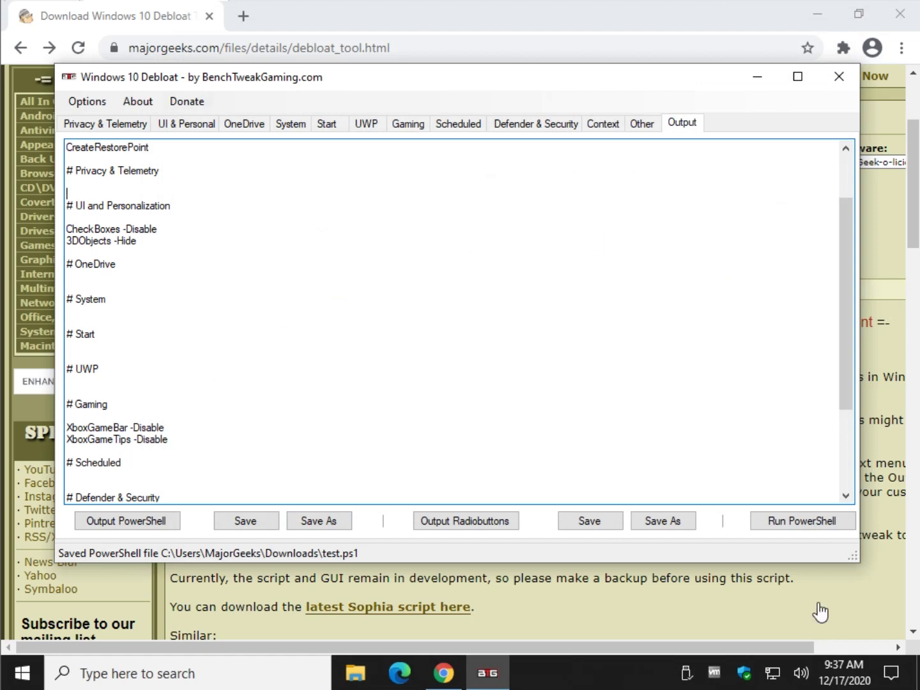
pyautogui.click(804, 524)
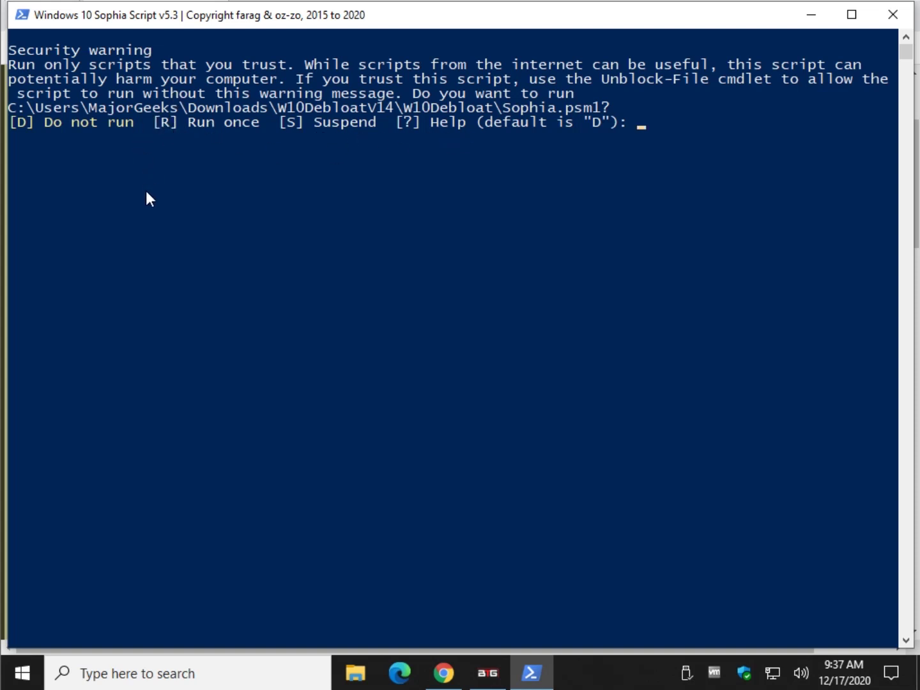
# Answer R to run Sophia.psm1 once at the security warning
pyautogui.write('r')
pyautogui.press('Return')
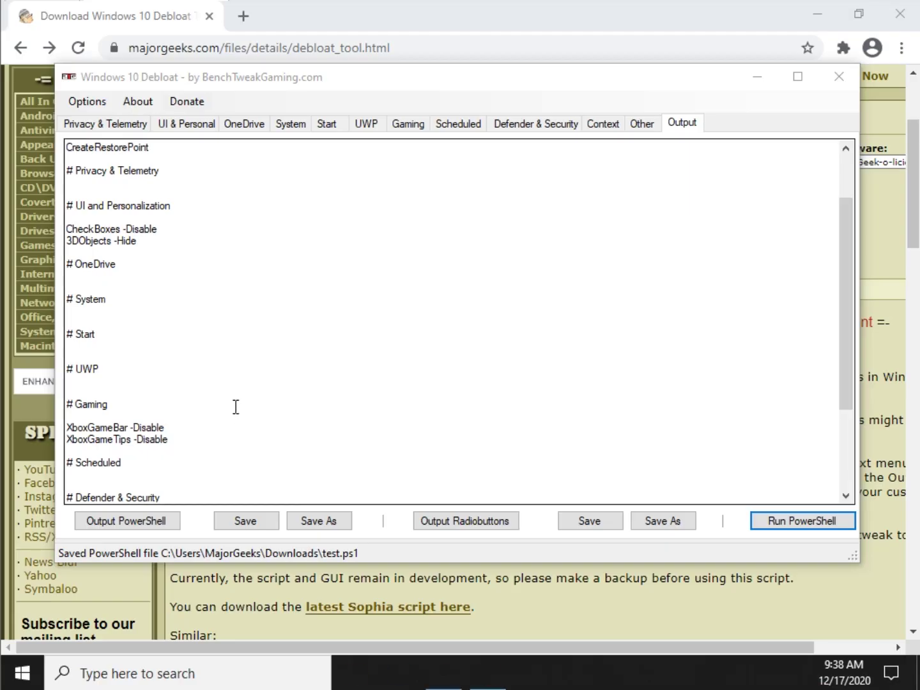
# Switch XboxGameBar and XboxGameTips to Enable on the Gaming tab, then open Options
pyautogui.click(349, 373)
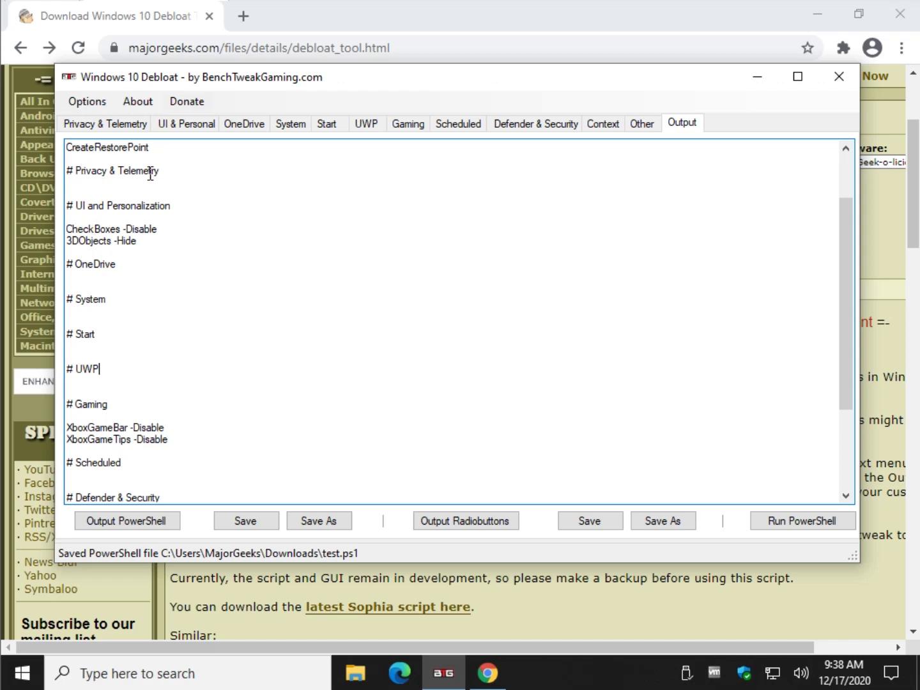
pyautogui.click(105, 124)
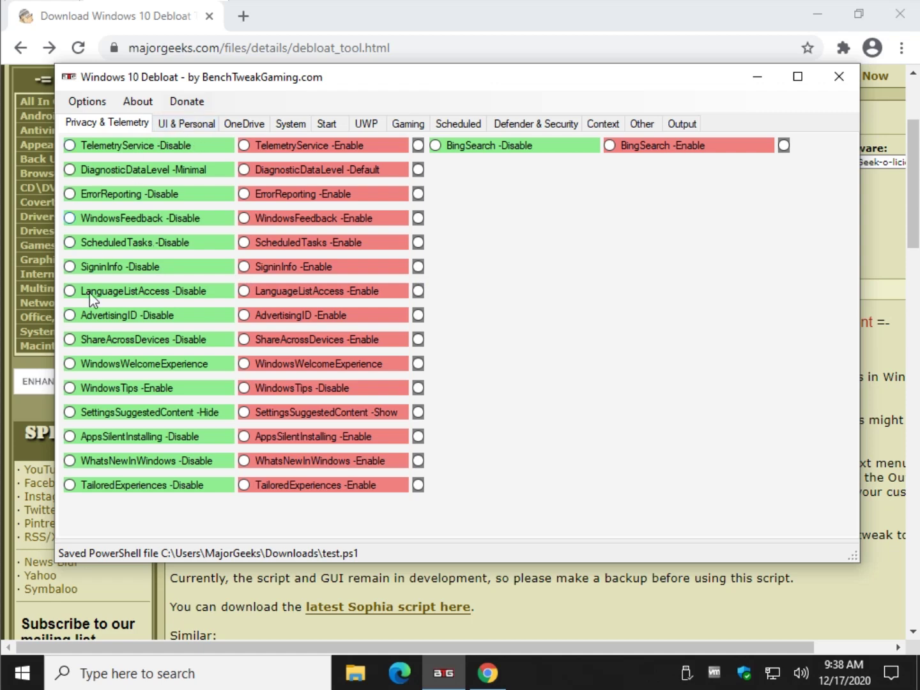
pyautogui.click(402, 124)
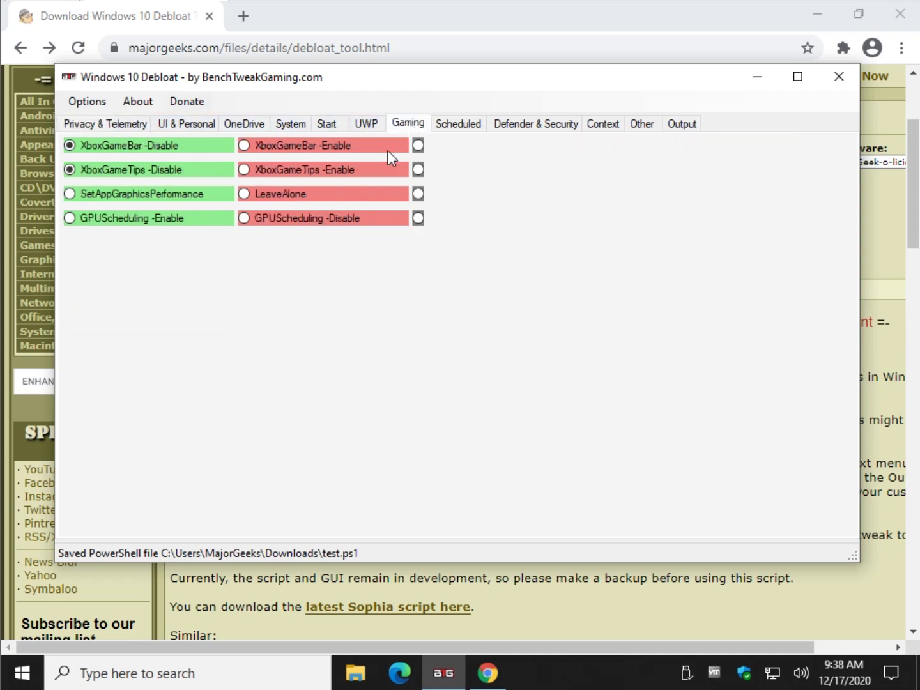
pyautogui.click(245, 170)
pyautogui.click(91, 102)
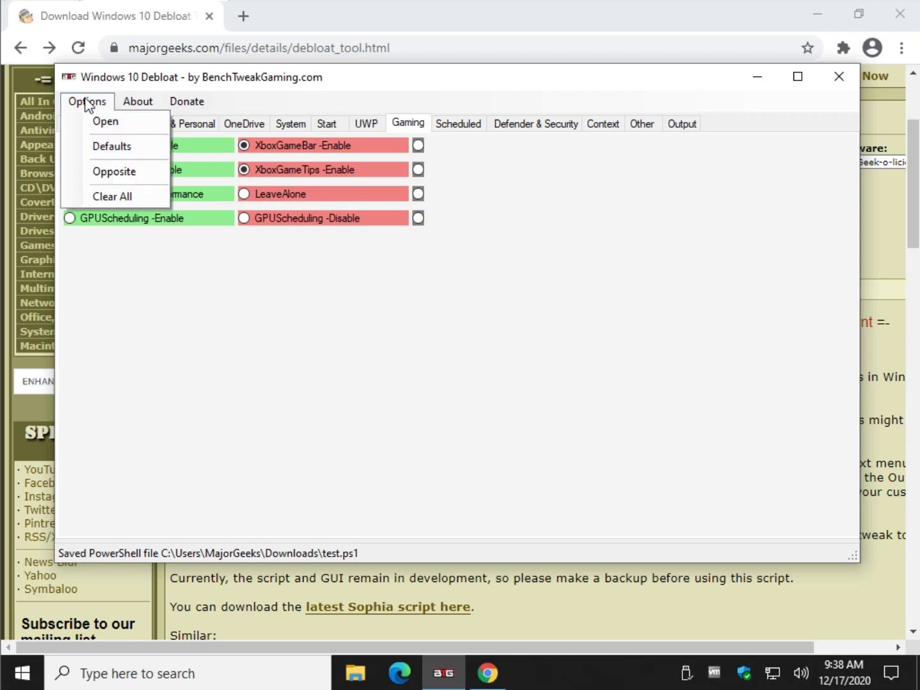
# Load the defaults, switch XboxGameBar and XboxGameTips to Enable, then restore the defaults
pyautogui.click(110, 147)
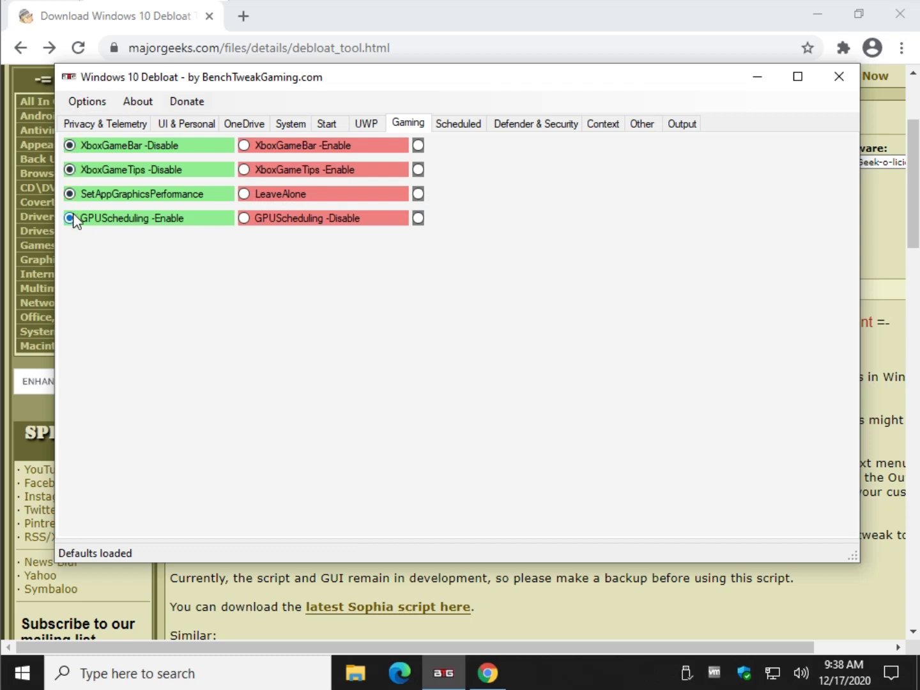
pyautogui.click(263, 170)
pyautogui.click(244, 146)
pyautogui.click(89, 102)
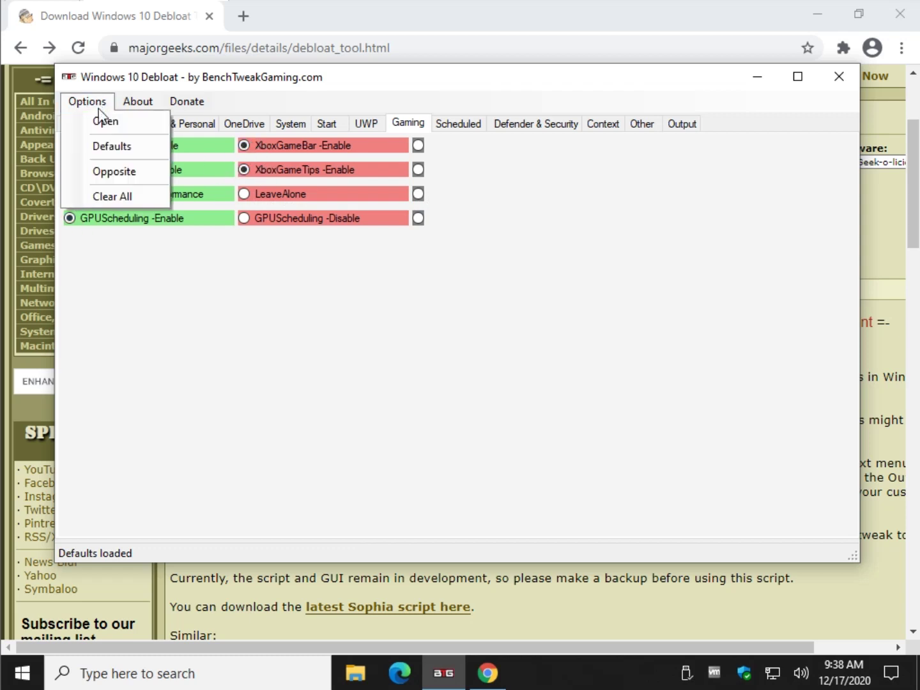
pyautogui.click(106, 147)
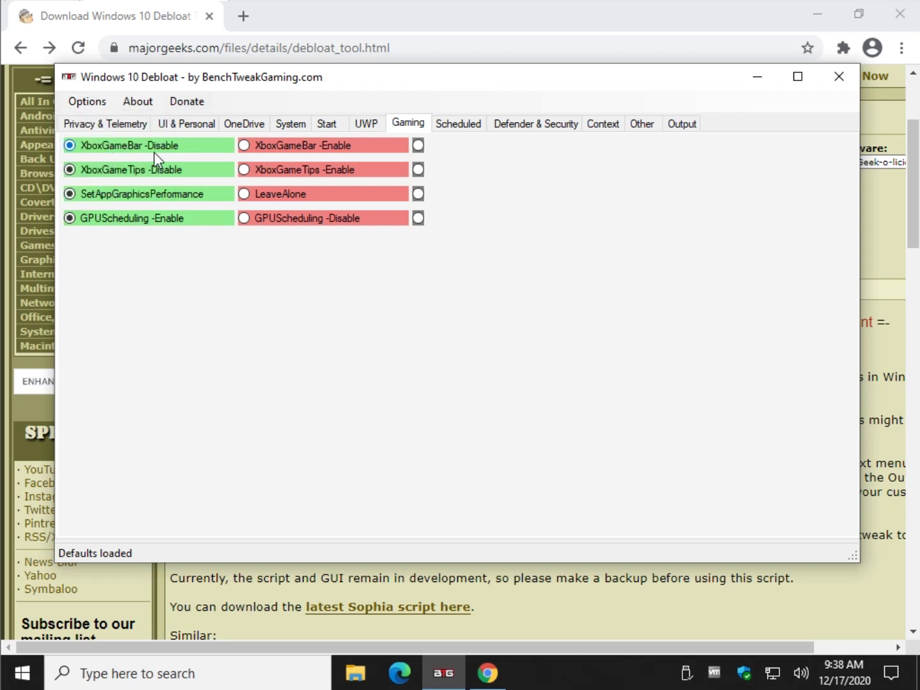
# View the tool's About window twice, closing it each time
pyautogui.click(137, 102)
pyautogui.click(557, 233)
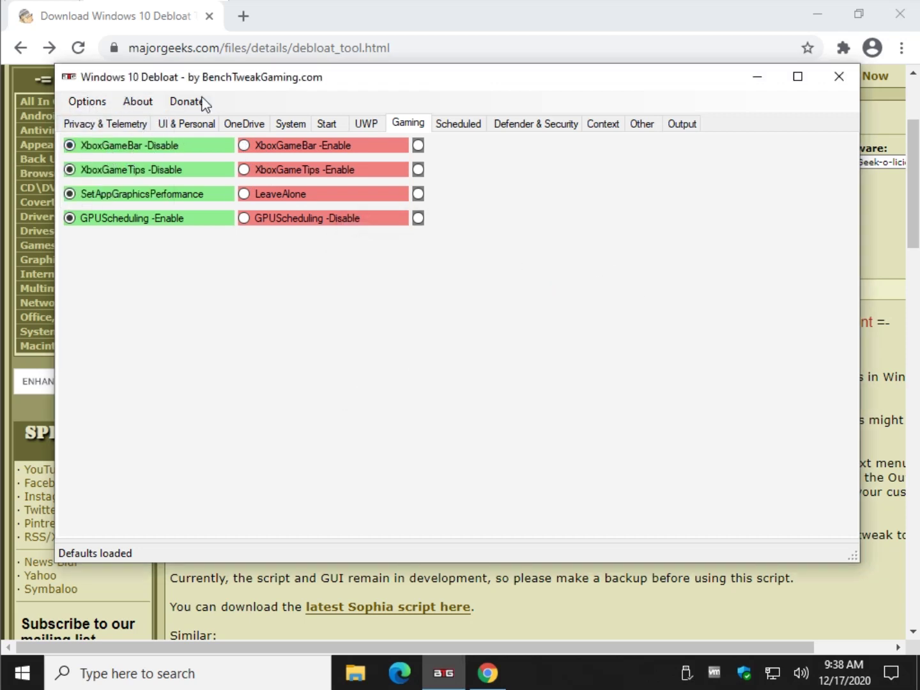
pyautogui.click(137, 101)
pyautogui.click(559, 233)
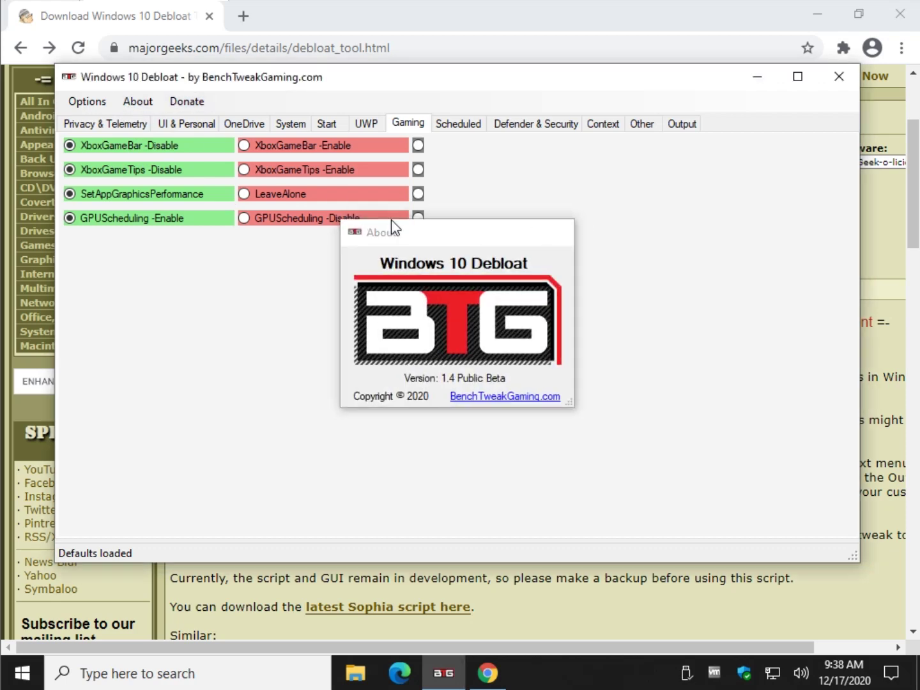
# Open the saved-file window from Options and cancel it without loading anything
pyautogui.click(85, 102)
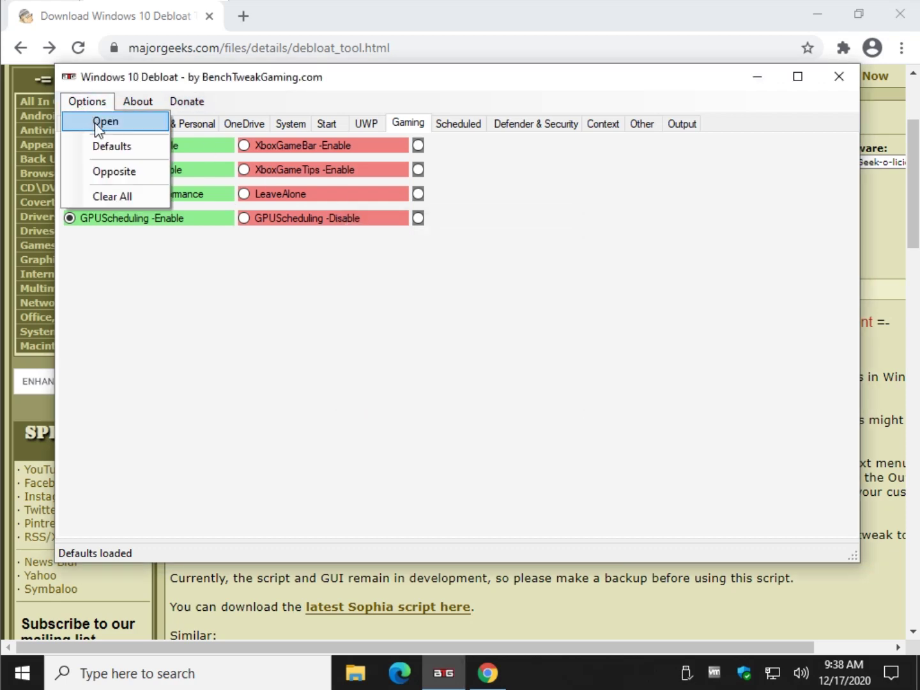
pyautogui.click(97, 123)
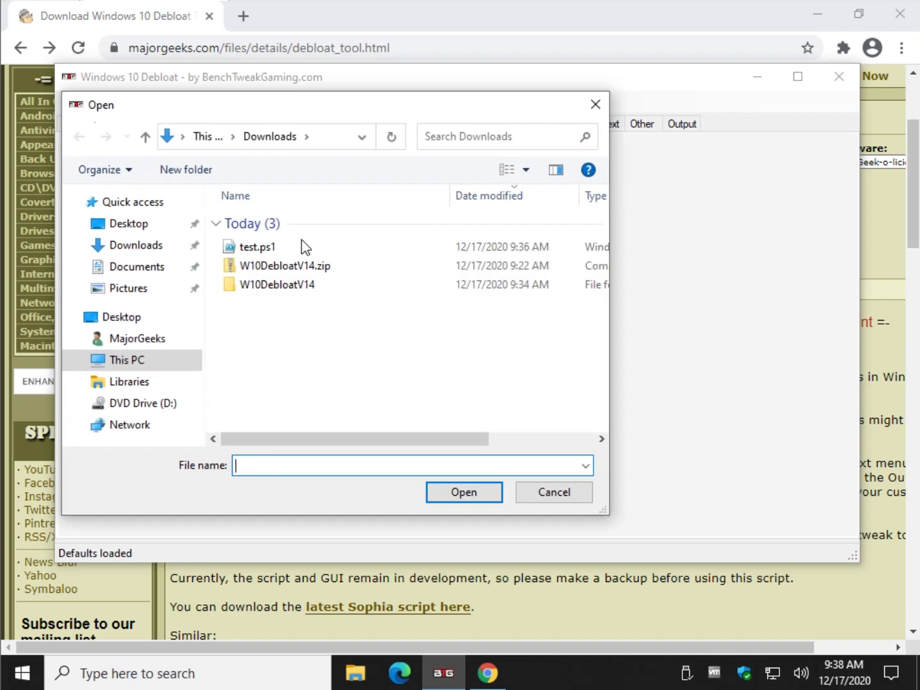
pyautogui.click(595, 105)
pyautogui.click(87, 102)
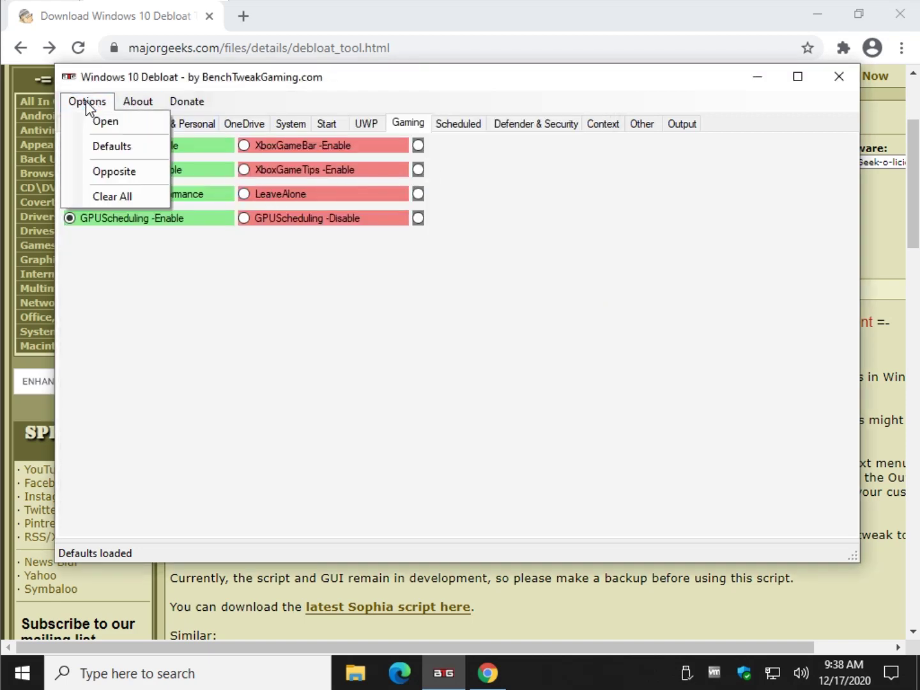
# Clear all choices, reload the defaults, and review the UI & Personal, Privacy & Telemetry and Gaming tabs
pyautogui.click(94, 202)
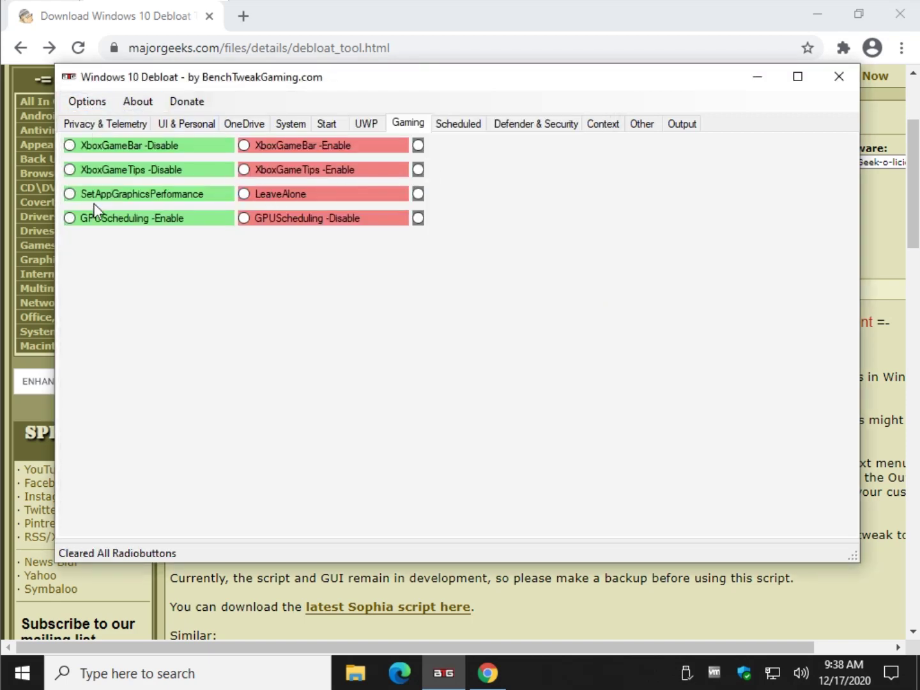
pyautogui.click(85, 104)
pyautogui.click(111, 145)
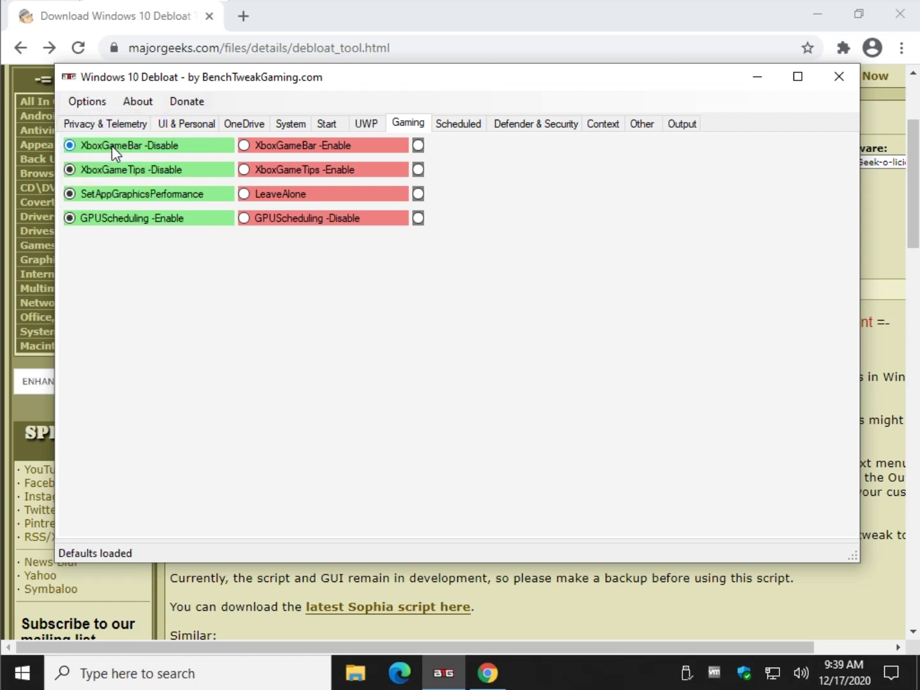
pyautogui.click(169, 122)
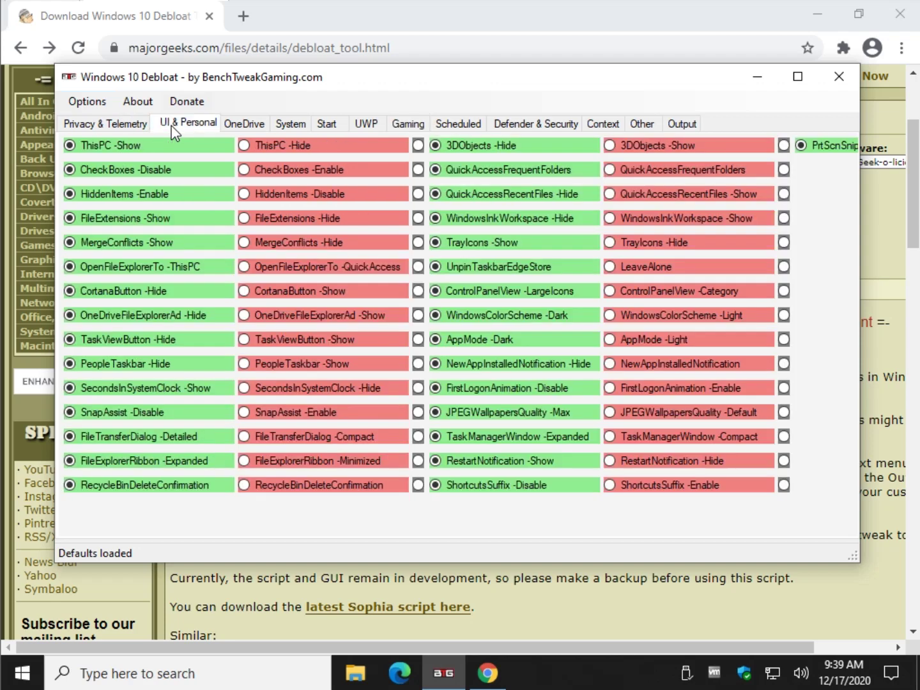
pyautogui.click(113, 126)
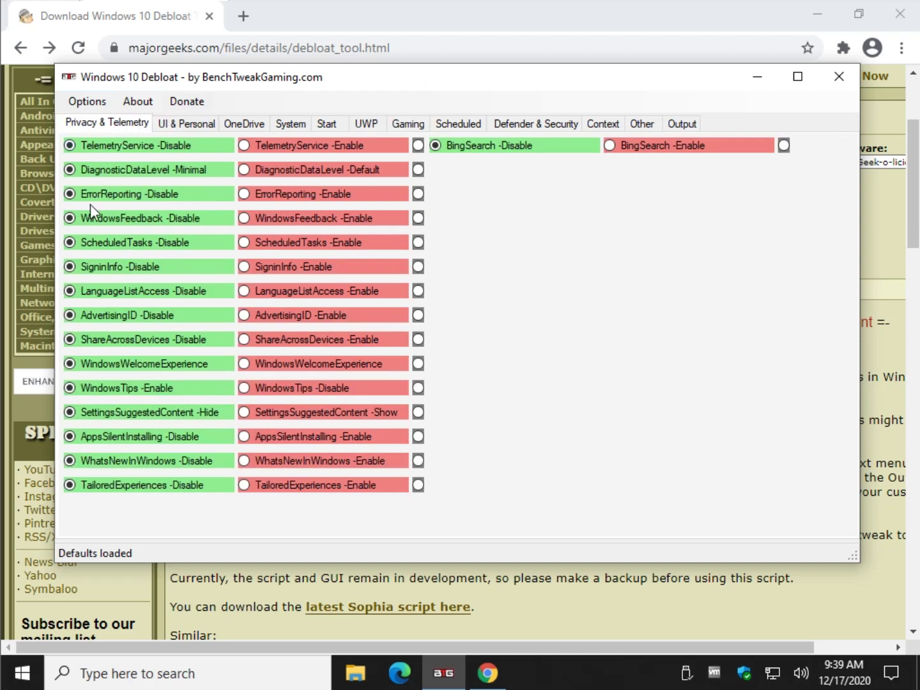
pyautogui.click(406, 123)
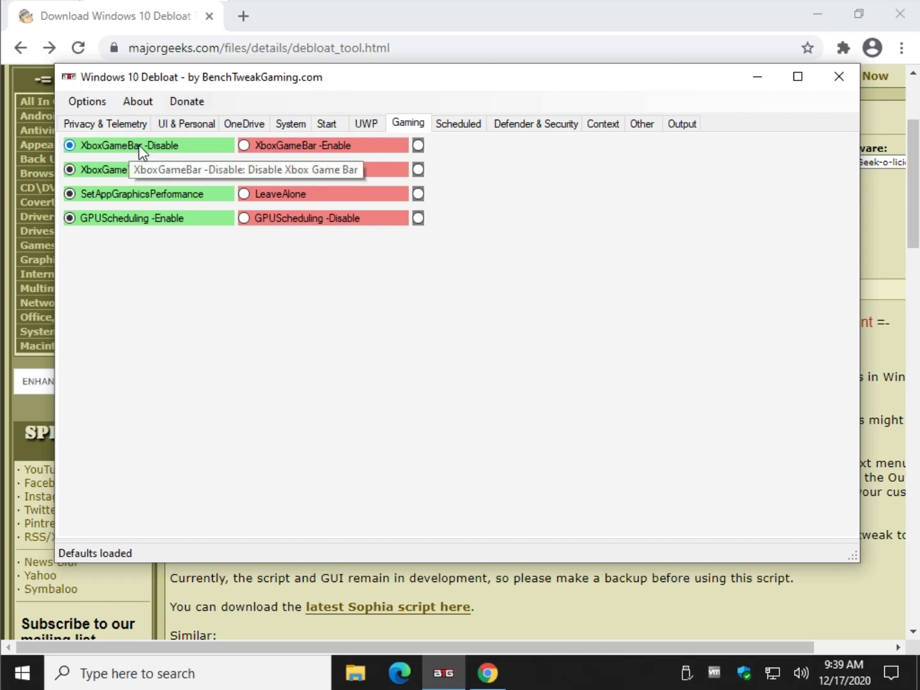
# Clear all tweak choices again and check the Privacy & Telemetry and UI & Personal tabs
pyautogui.click(88, 100)
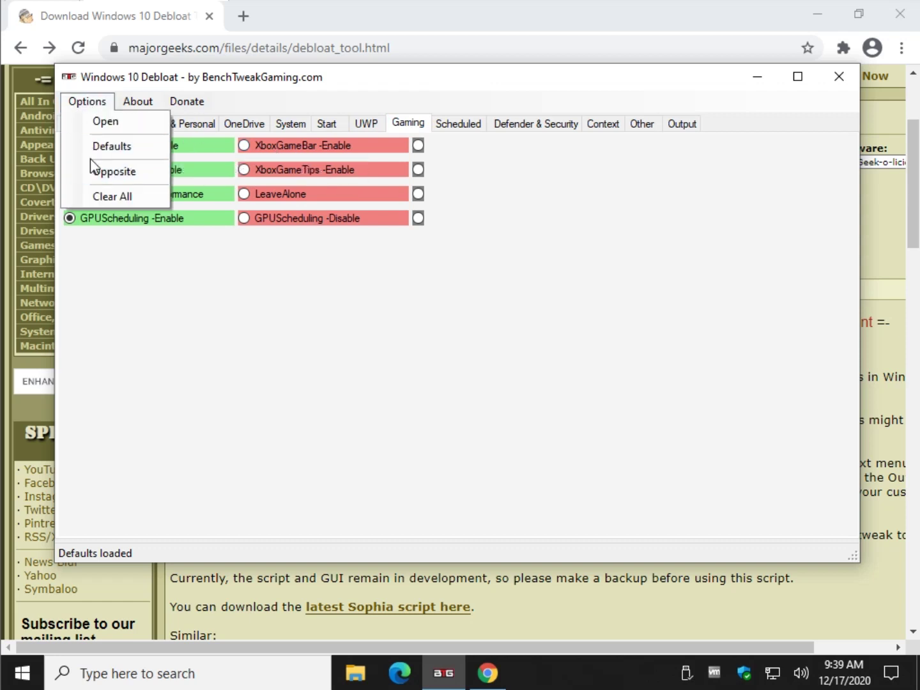
pyautogui.click(97, 205)
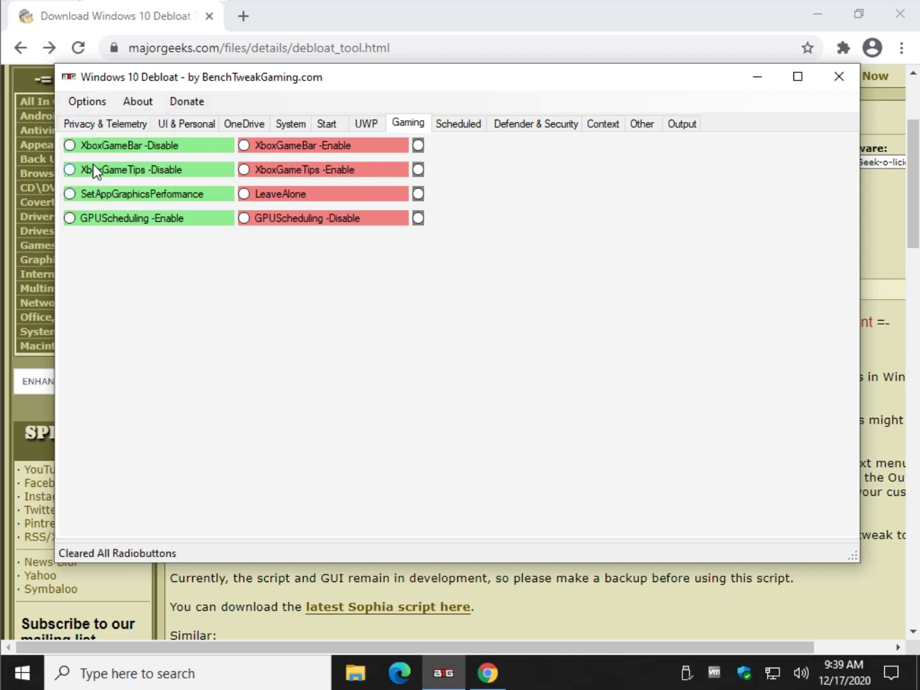
pyautogui.click(107, 124)
pyautogui.click(181, 125)
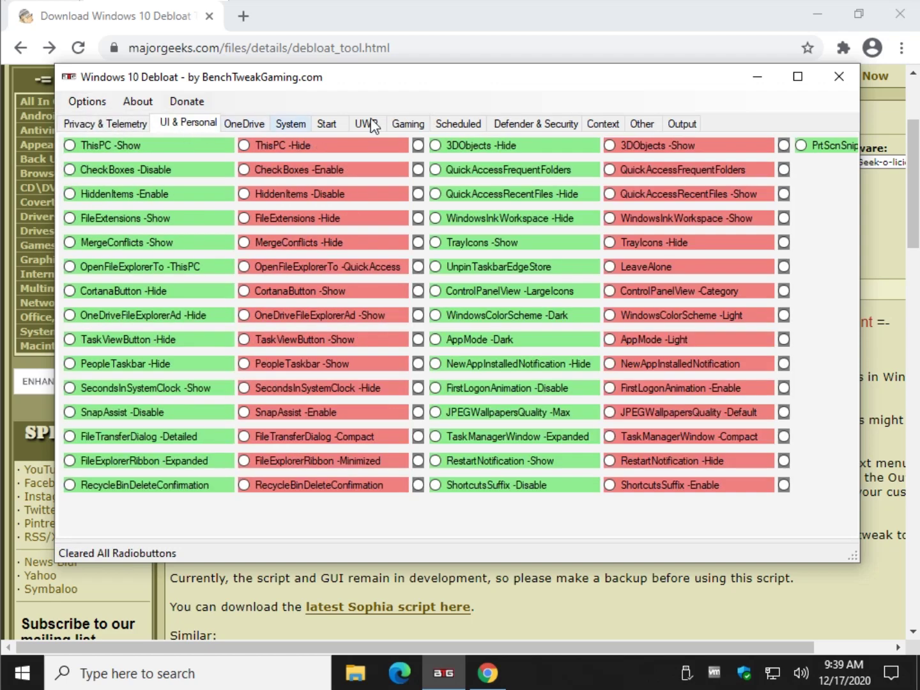
pyautogui.click(90, 104)
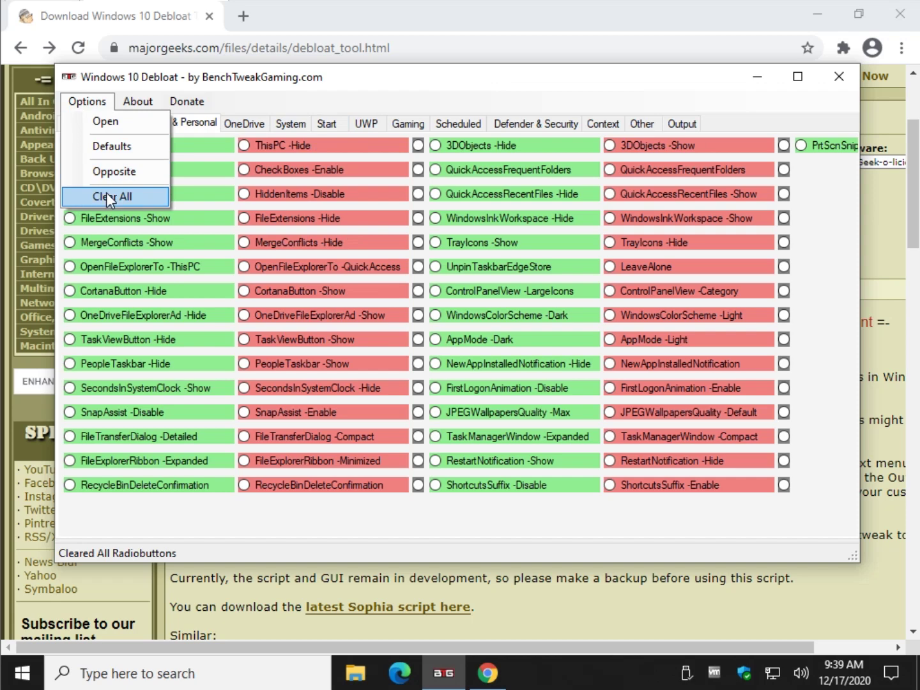
# Visit the developer's donation page from the tool and close its tab
pyautogui.click(188, 102)
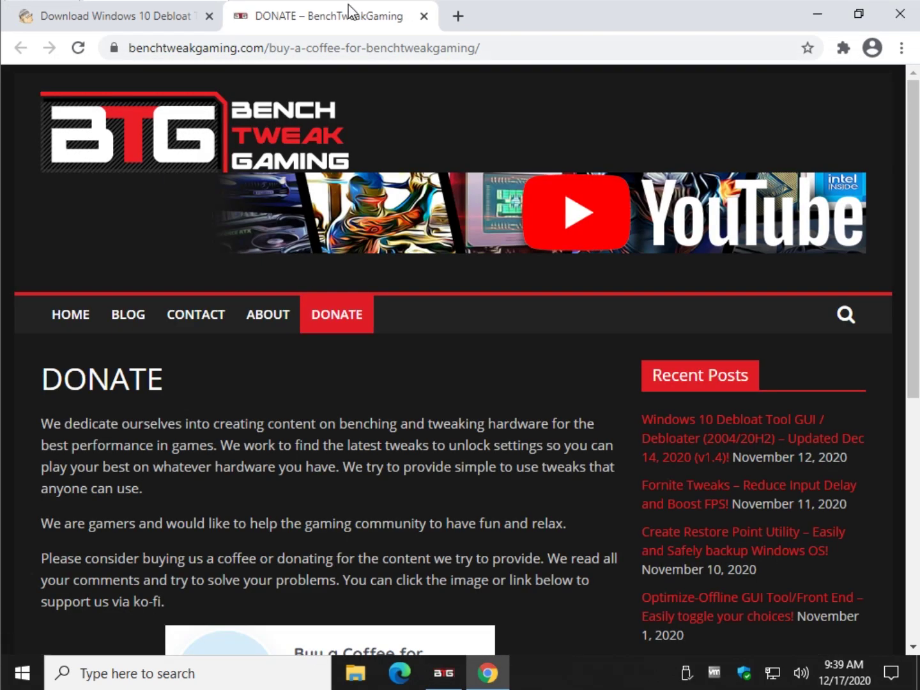
pyautogui.middleClick(345, 23)
pyautogui.scroll(-5, 338, 405)
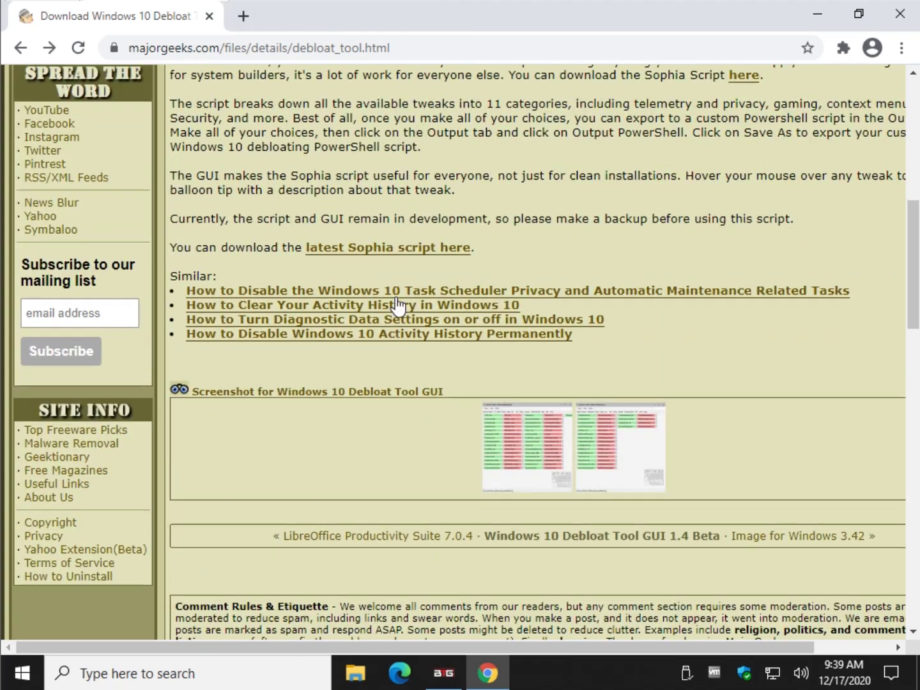
# Open the latest Sophia Script GitHub page, skim its README, and close the tab
pyautogui.click(412, 250)
pyautogui.scroll(-10, 332, 335)
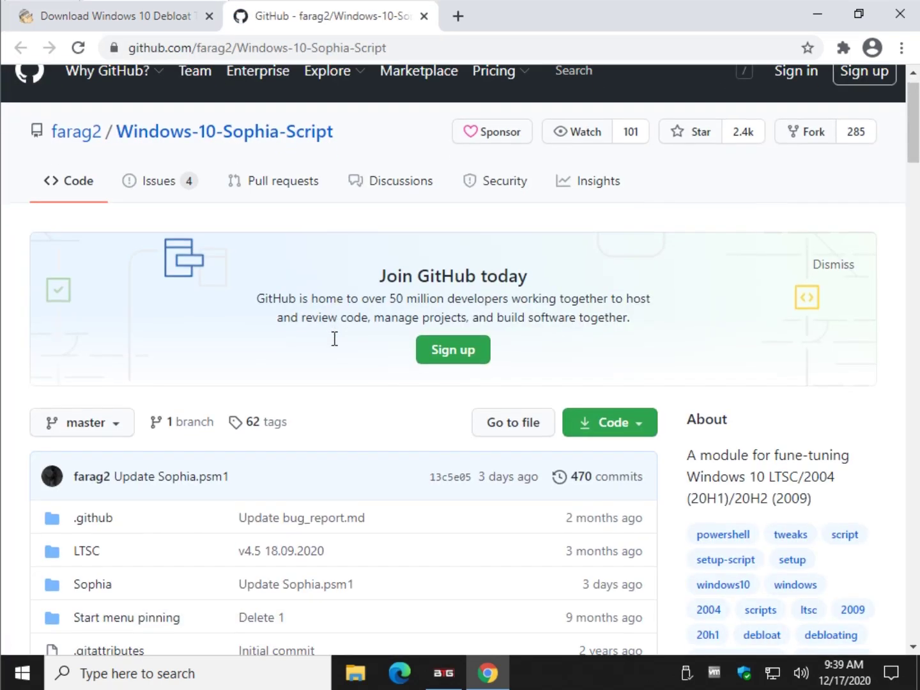
pyautogui.scroll(-1, 331, 332)
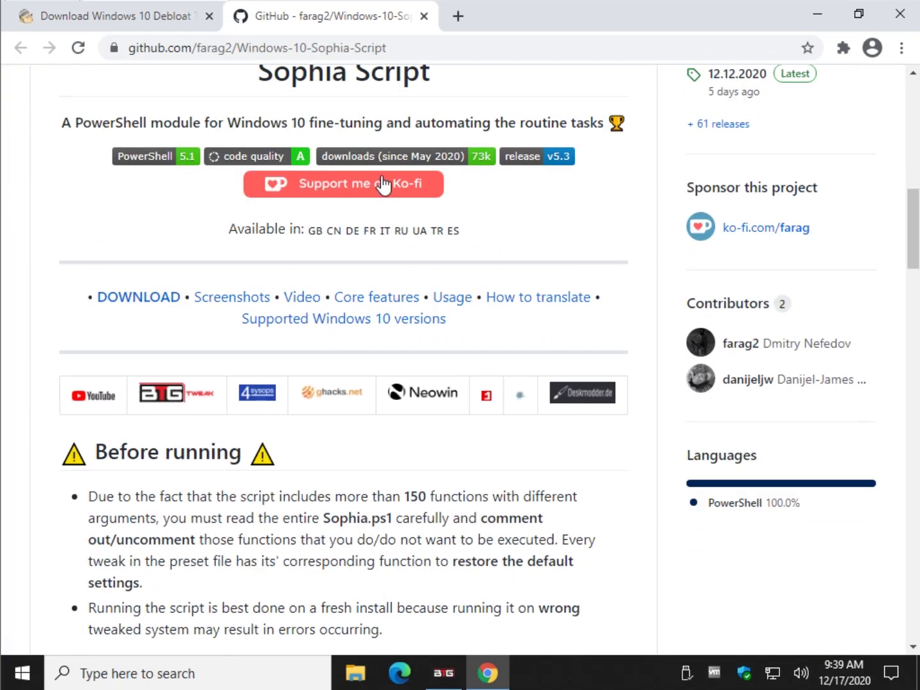
pyautogui.scroll(-6, 281, 255)
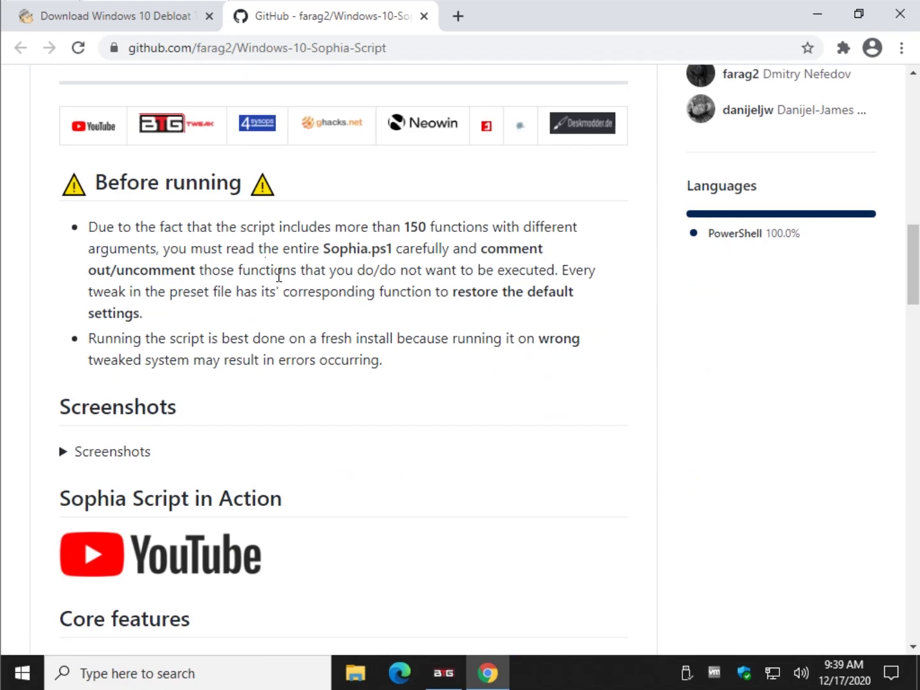
pyautogui.scroll(4, 278, 296)
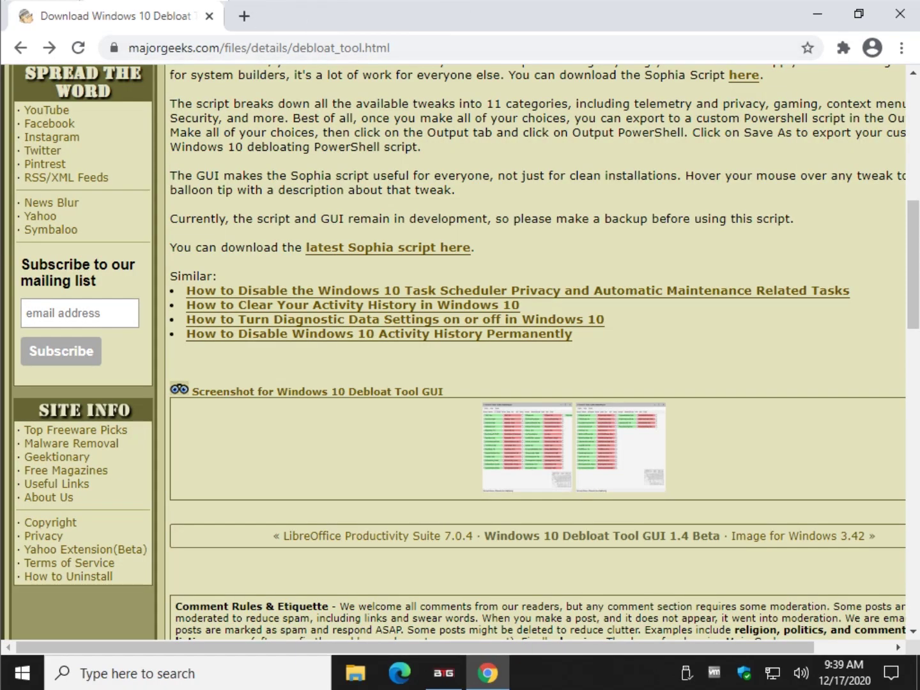
pyautogui.middleClick(351, 20)
pyautogui.scroll(5, 245, 212)
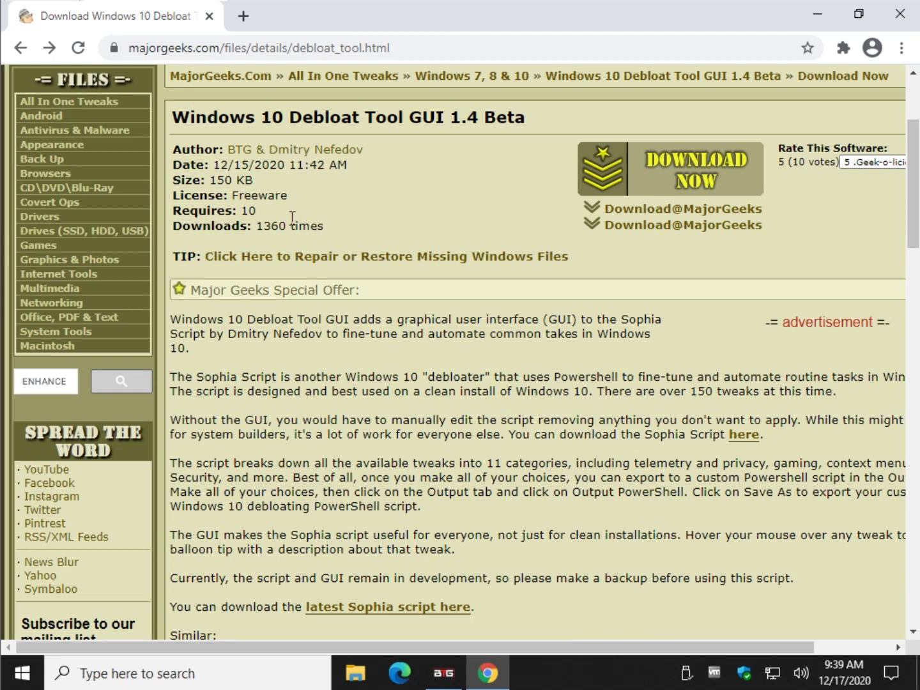